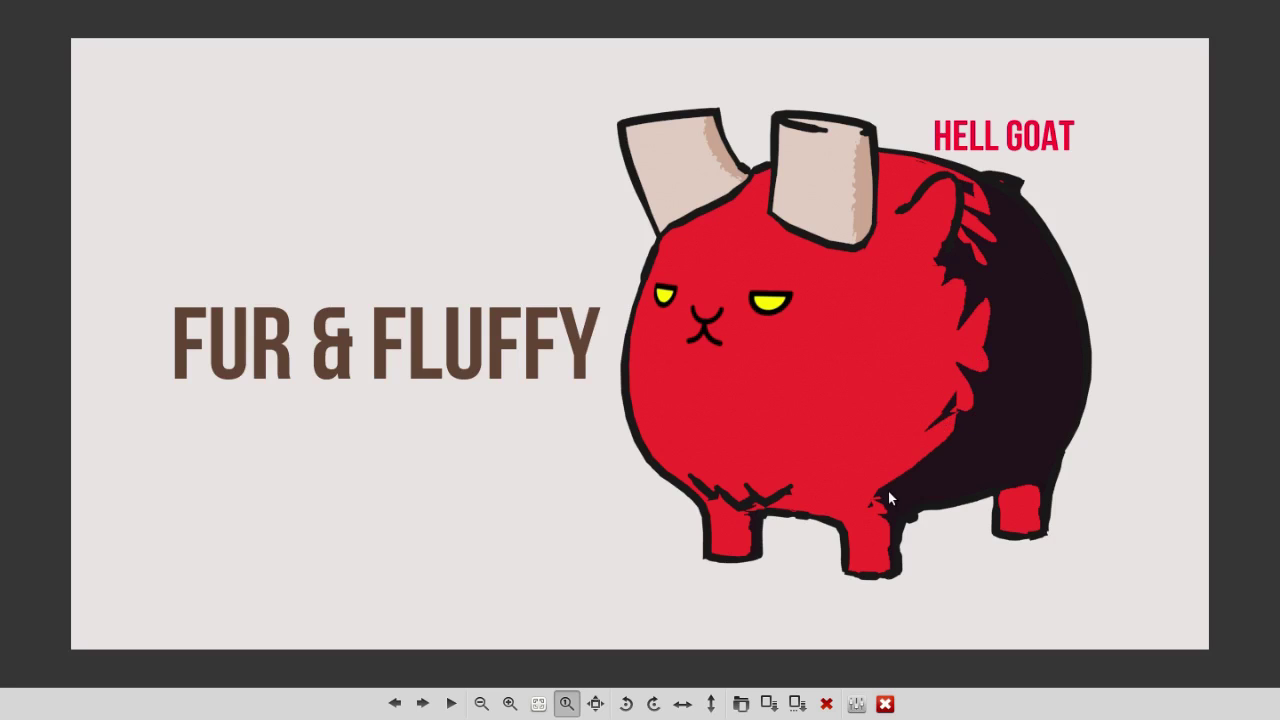
Step: Step past the Fur & Fluffy title slide to the image of five orange spheres with brush strokes
{"action": "key", "text": "Right"}
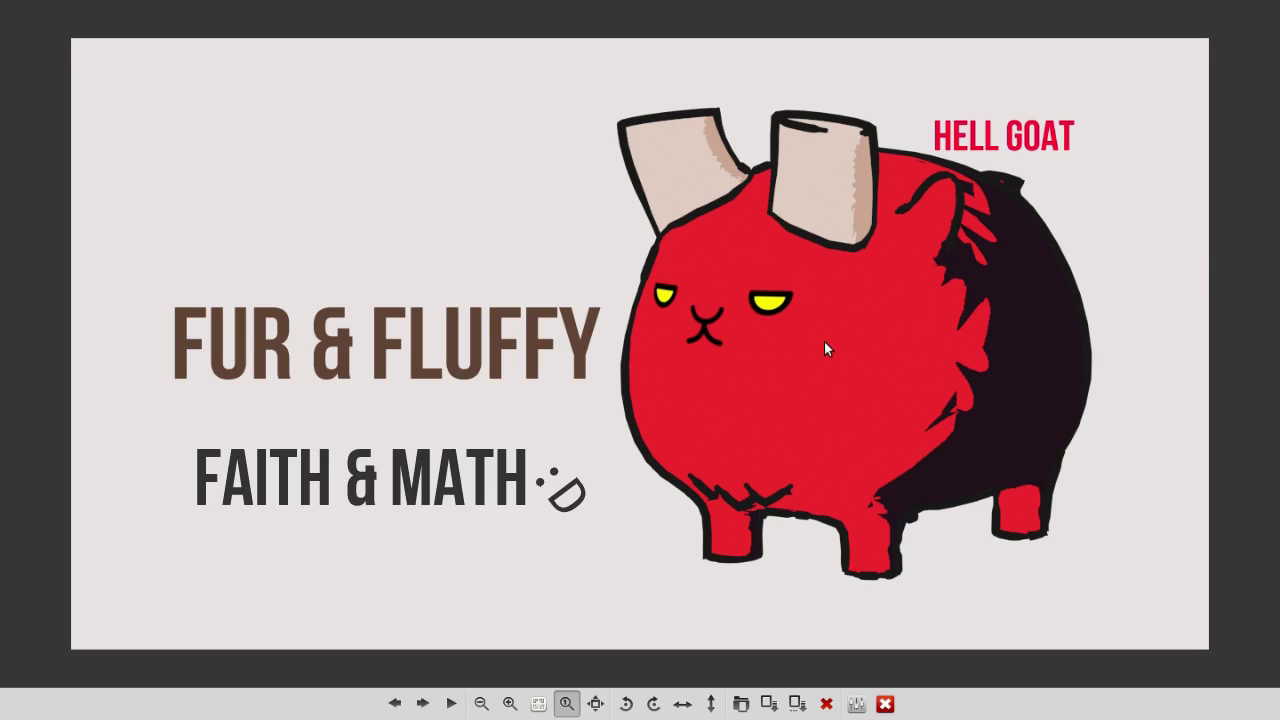
{"action": "key", "text": "Right"}
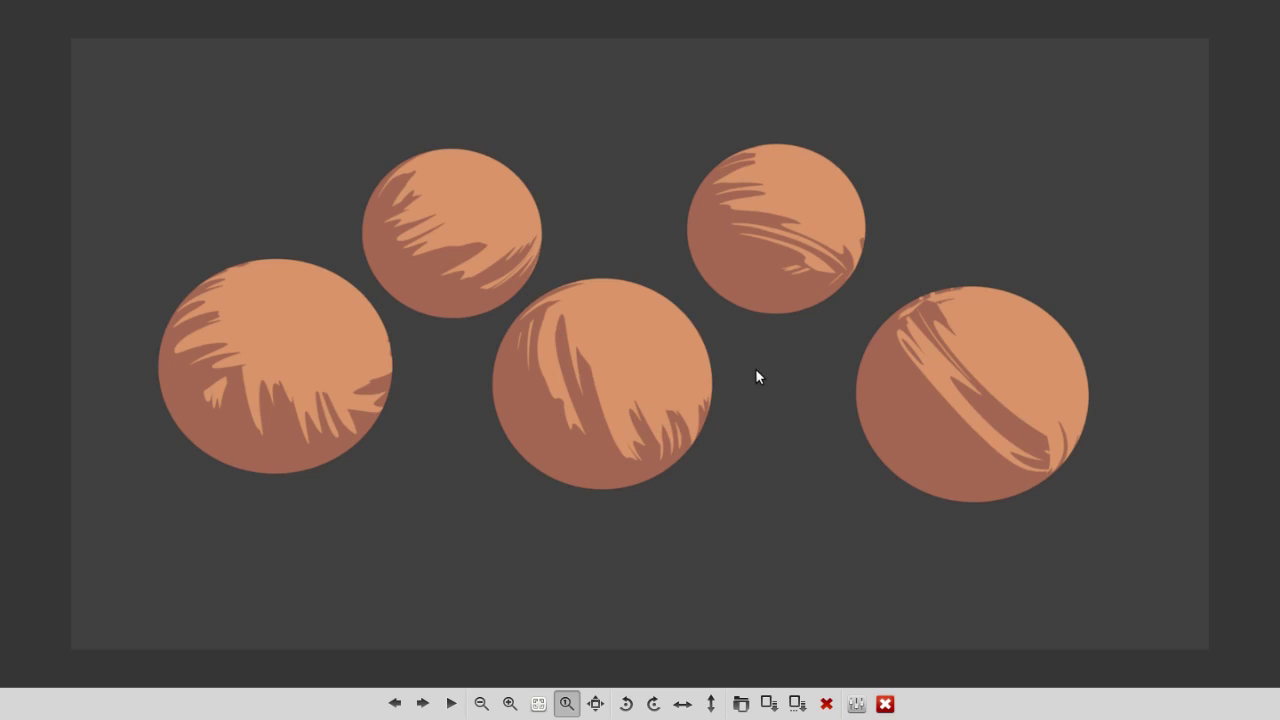
Step: Show the PIXEL MATH slide, then switch back to Blender's fur material node setup
{"action": "key", "text": "Right"}
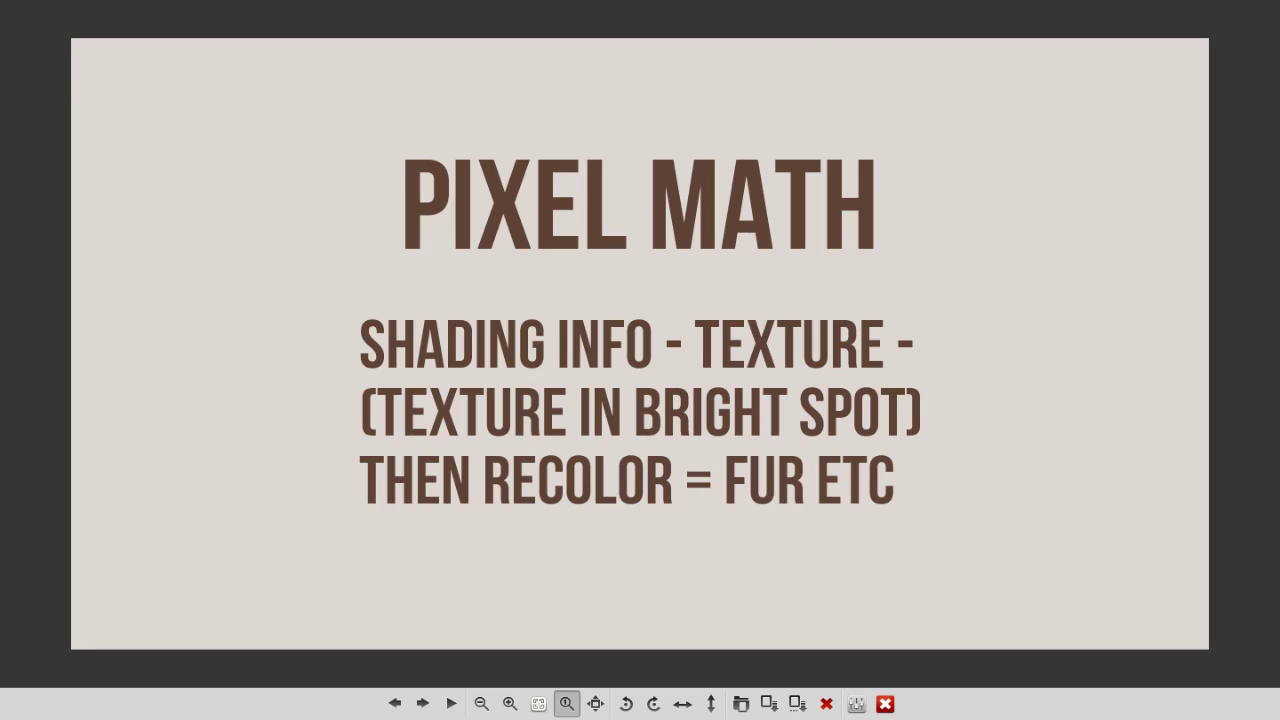
{"action": "key", "text": "alt+Tab"}
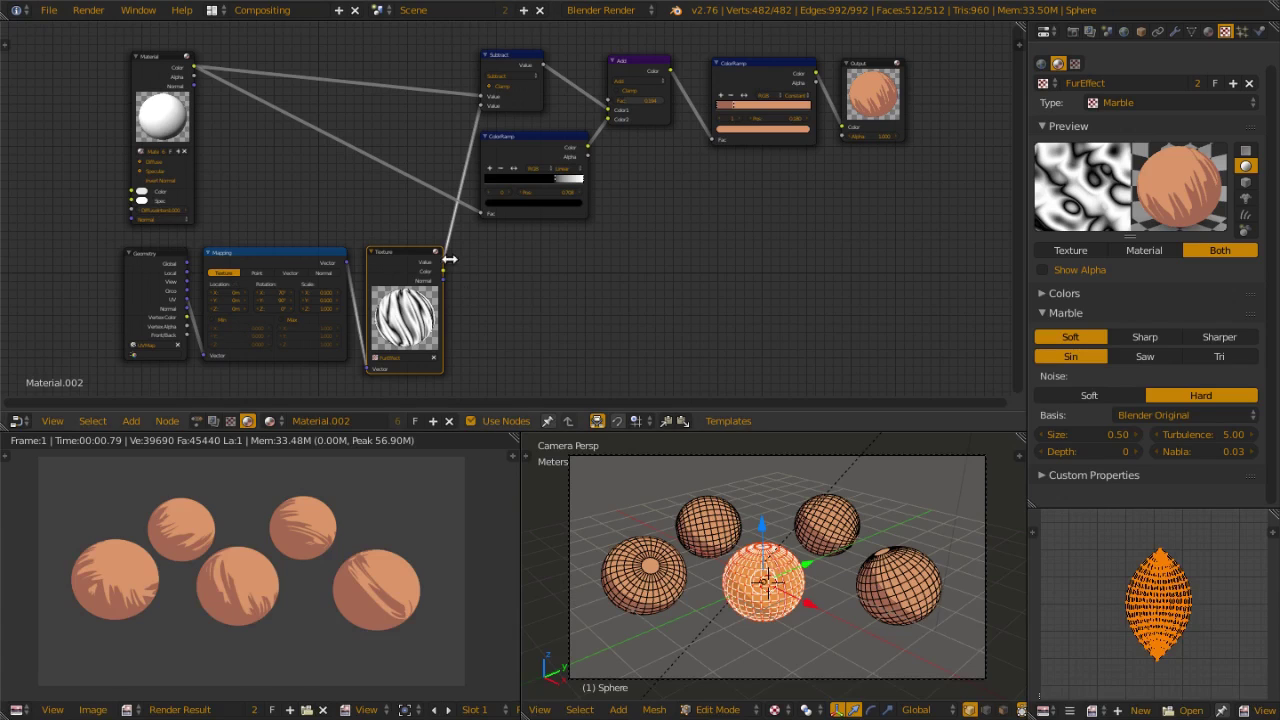
Step: Rearrange the Material, Texture, Add and ColorRamp nodes, and link Material Color to Output Color
{"action": "left_click_drag", "start_coordinate": [157, 124], "coordinate": [157, 135]}
{"action": "left_click_drag", "start_coordinate": [382, 265], "coordinate": [388, 265]}
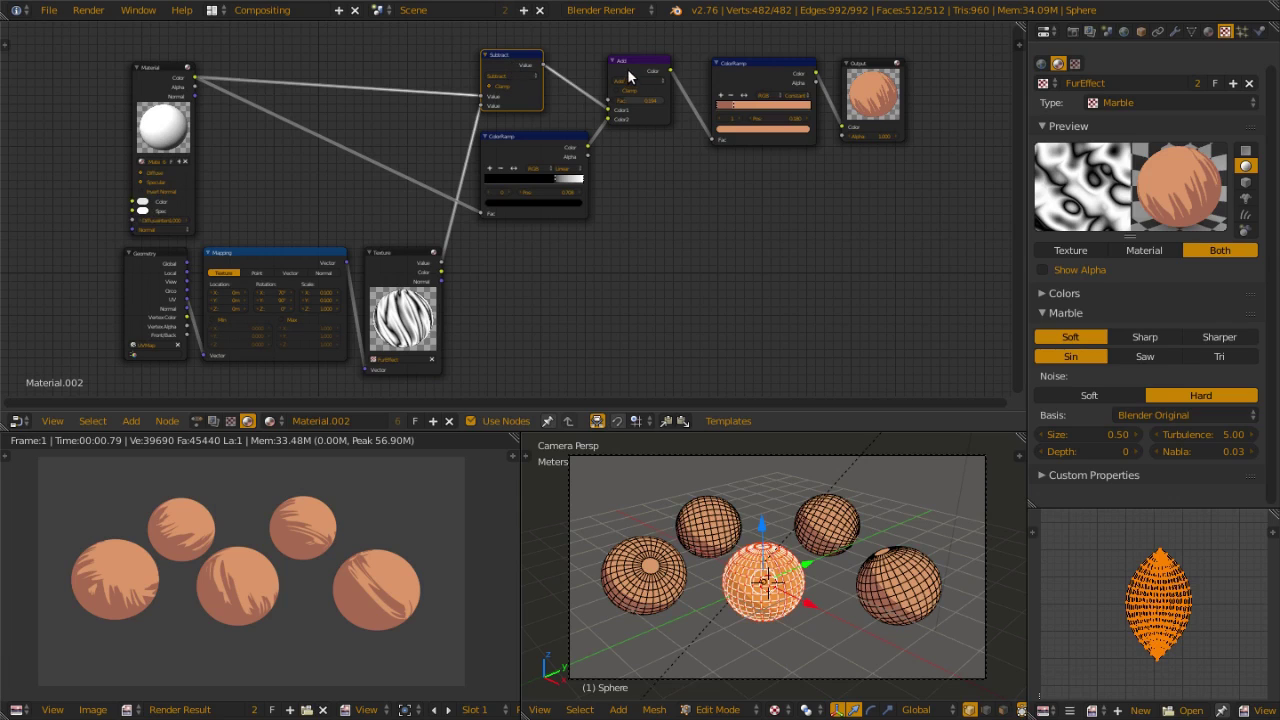
{"action": "mouse_move", "coordinate": [627, 68]}
{"action": "left_mouse_down"}
{"action": "mouse_move", "coordinate": [619, 61]}
{"action": "mouse_move", "coordinate": [631, 66]}
{"action": "left_mouse_up"}
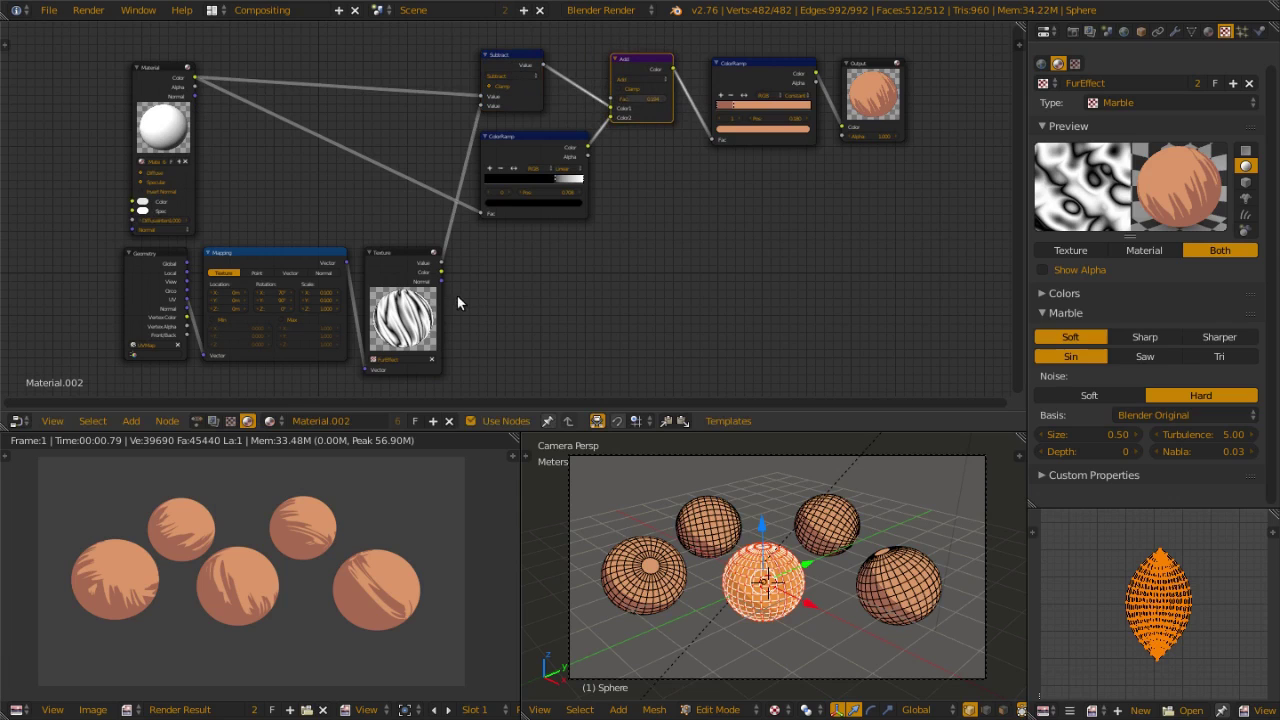
{"action": "mouse_move", "coordinate": [523, 147]}
{"action": "left_mouse_down"}
{"action": "mouse_move", "coordinate": [515, 163]}
{"action": "mouse_move", "coordinate": [522, 147]}
{"action": "left_mouse_up"}
{"action": "left_click", "coordinate": [629, 65]}
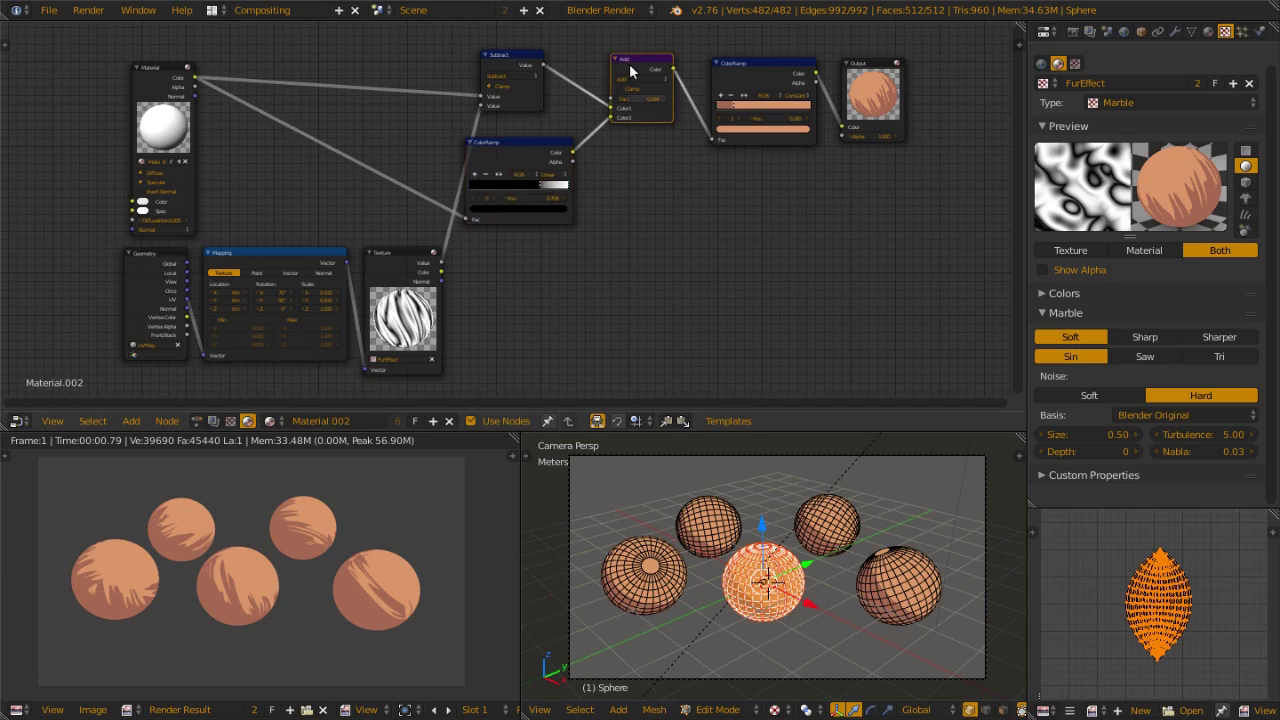
{"action": "mouse_move", "coordinate": [761, 65]}
{"action": "left_mouse_down"}
{"action": "mouse_move", "coordinate": [747, 55]}
{"action": "mouse_move", "coordinate": [731, 107]}
{"action": "mouse_move", "coordinate": [722, 98]}
{"action": "mouse_move", "coordinate": [743, 57]}
{"action": "left_mouse_up"}
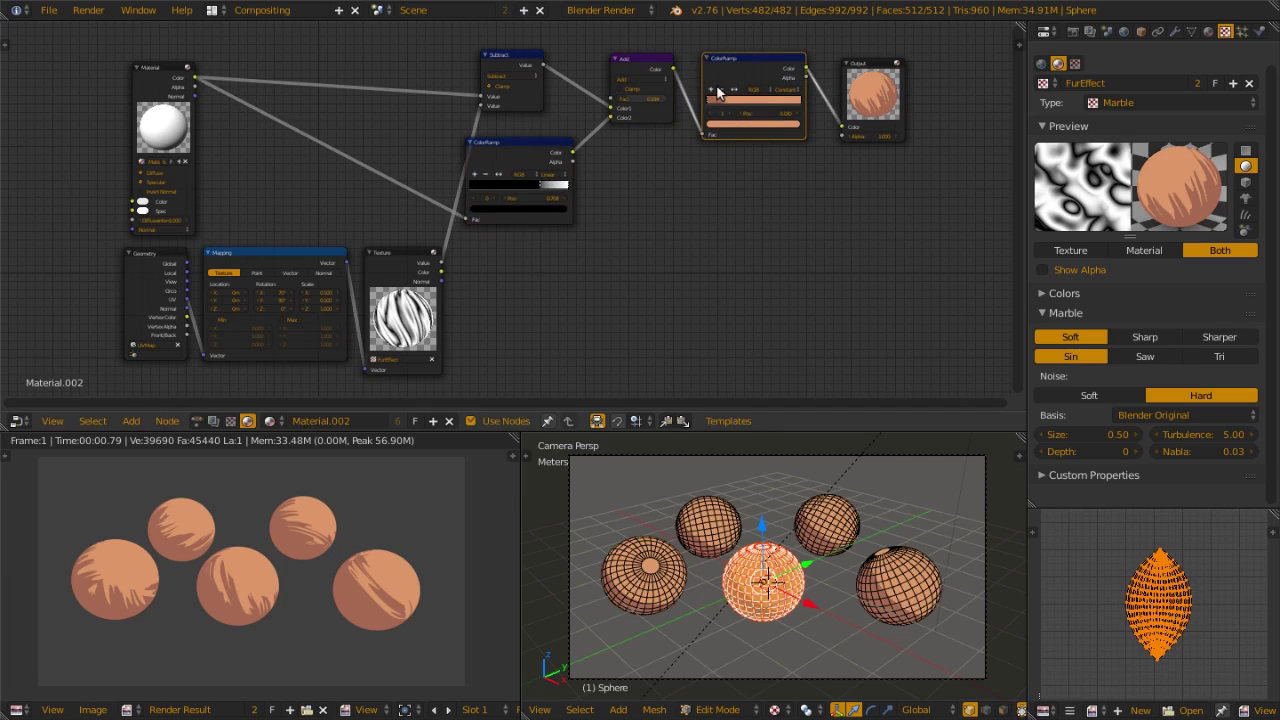
{"action": "left_click", "coordinate": [729, 111]}
{"action": "left_click_drag", "start_coordinate": [197, 77], "coordinate": [844, 129]}
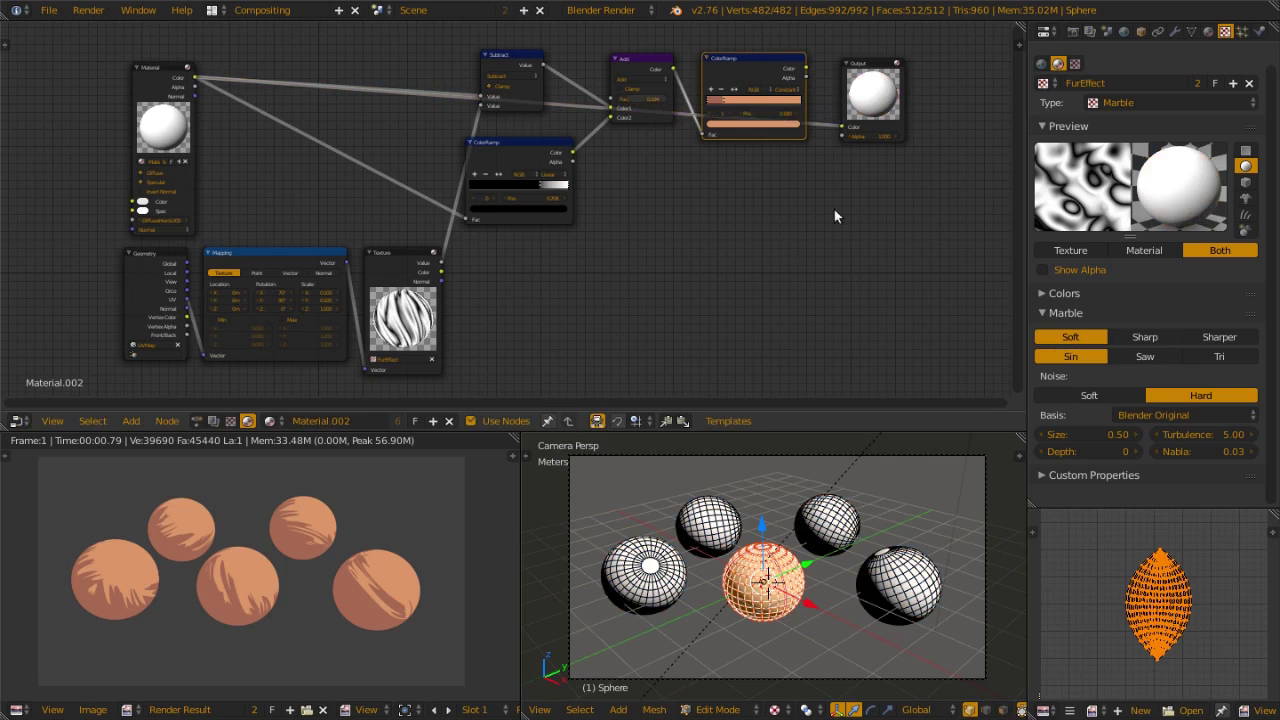
Step: Render the plain white spheres, then link Texture Value to Output Color and render the marble stripes
{"action": "key", "text": "F12"}
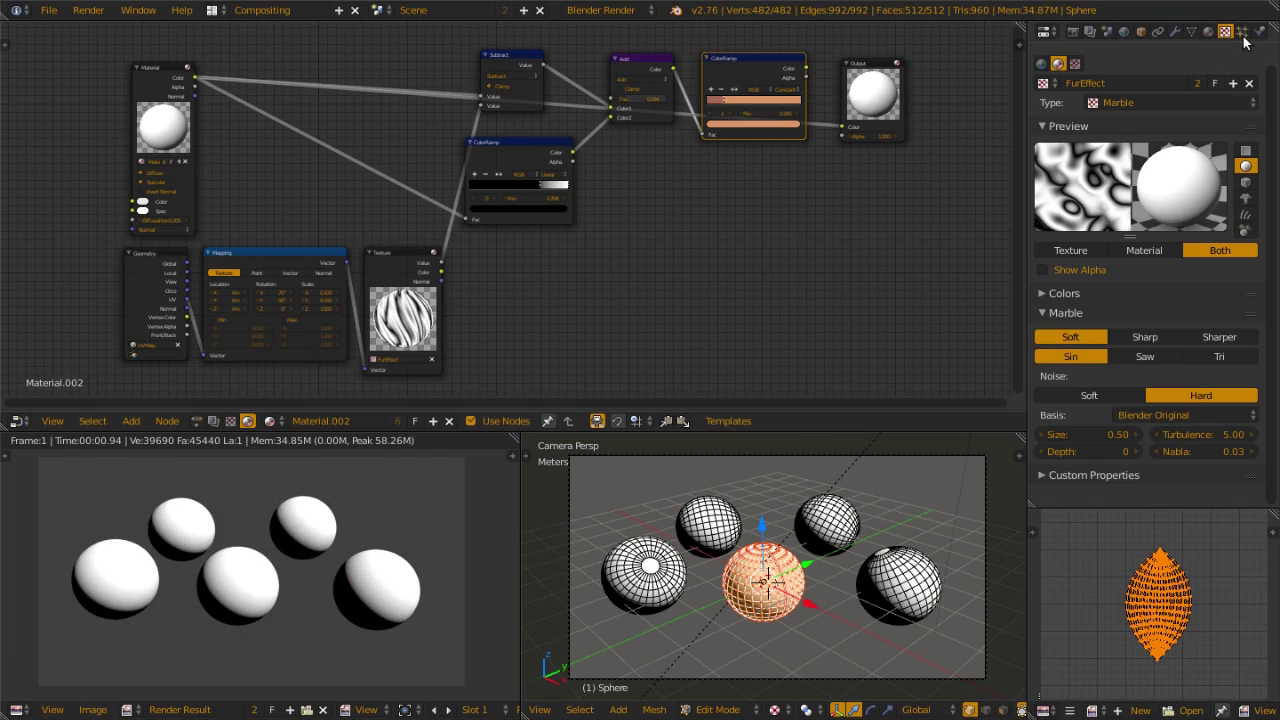
{"action": "left_click", "coordinate": [1208, 31]}
{"action": "scroll", "coordinate": [1127, 412], "scroll_direction": "down", "scroll_amount": 3}
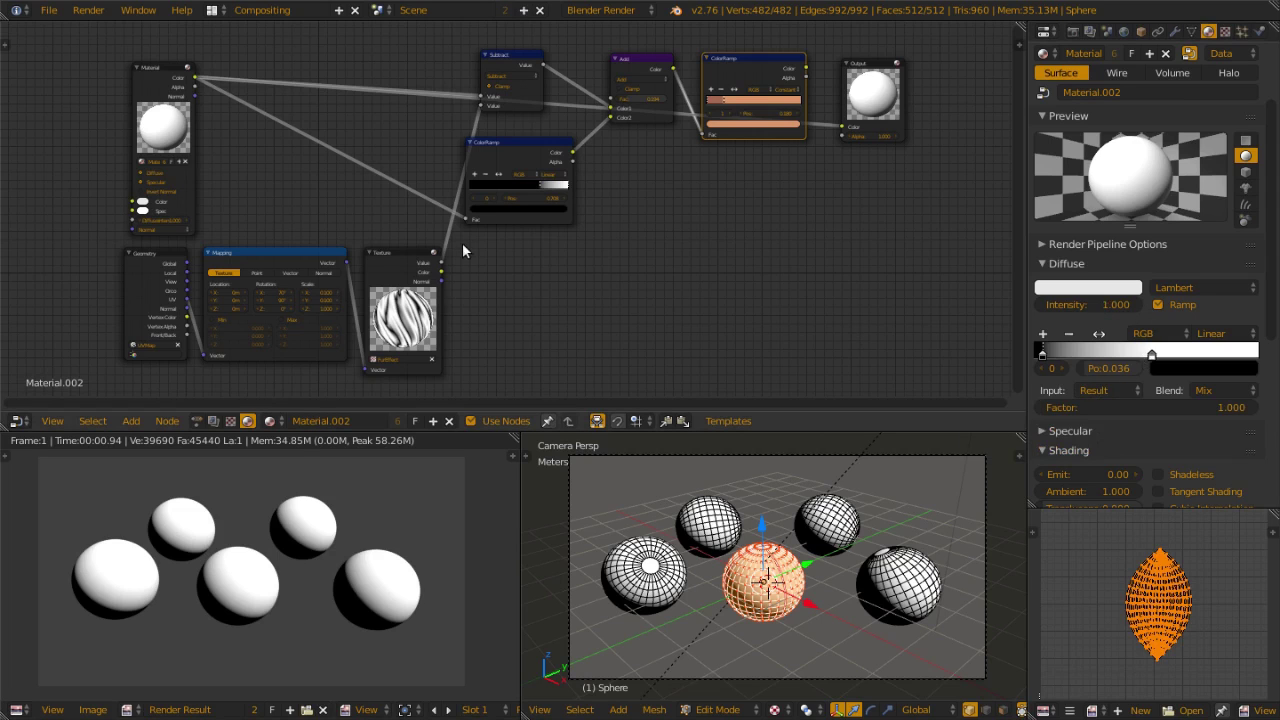
{"action": "left_click_drag", "start_coordinate": [442, 264], "coordinate": [842, 128]}
{"action": "key", "text": "F12"}
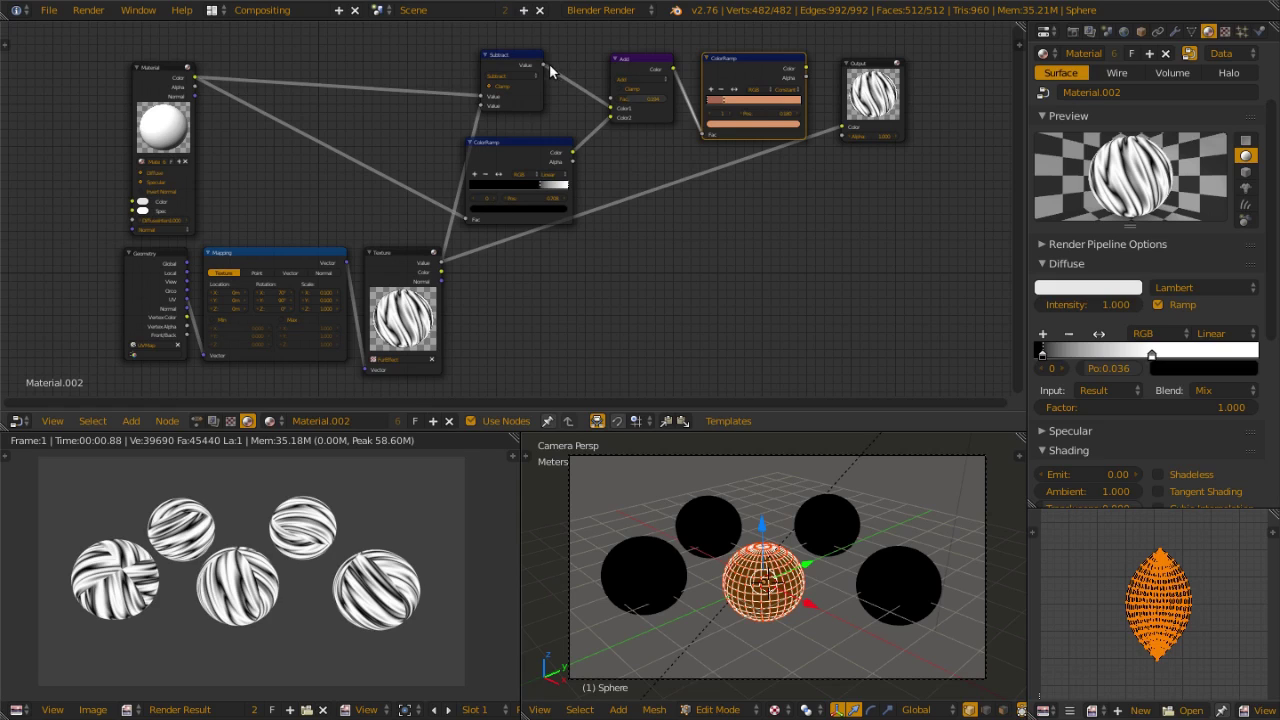
Step: Preview Subtract Value and Add Color at the output, then reconnect the final ColorRamp's Color
{"action": "left_click", "coordinate": [162, 102]}
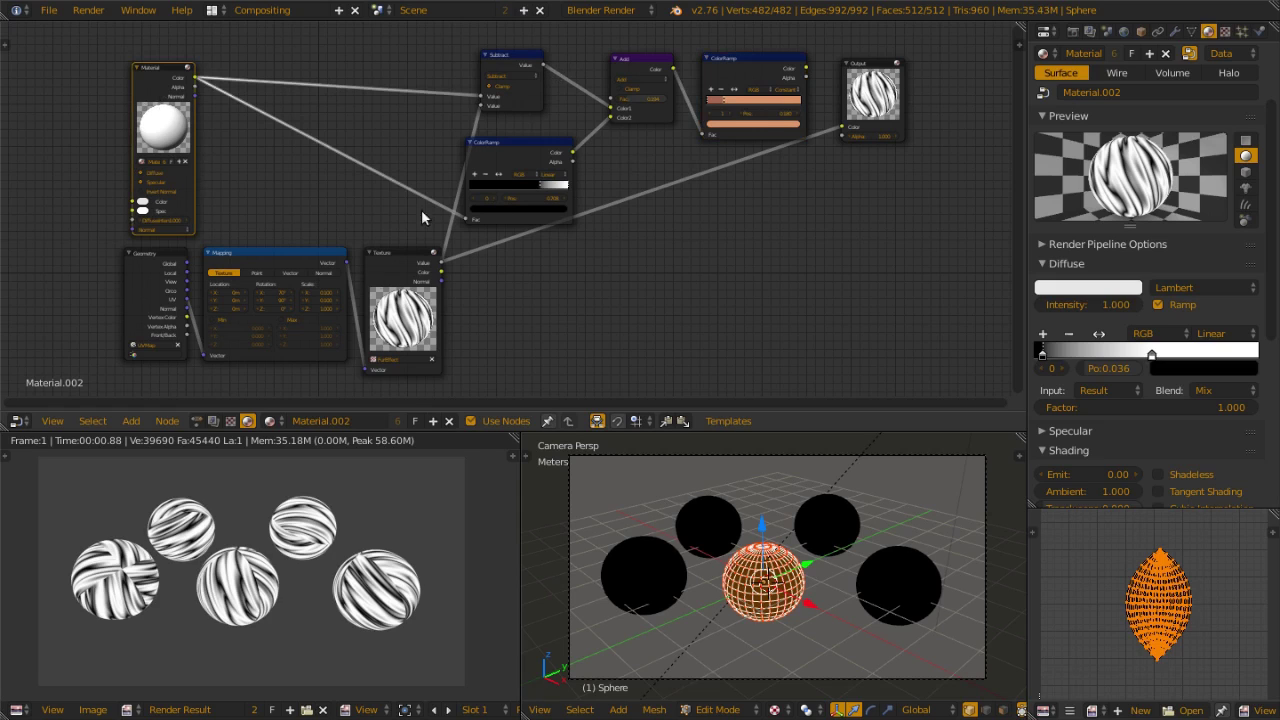
{"action": "left_click_drag", "start_coordinate": [541, 64], "coordinate": [844, 132]}
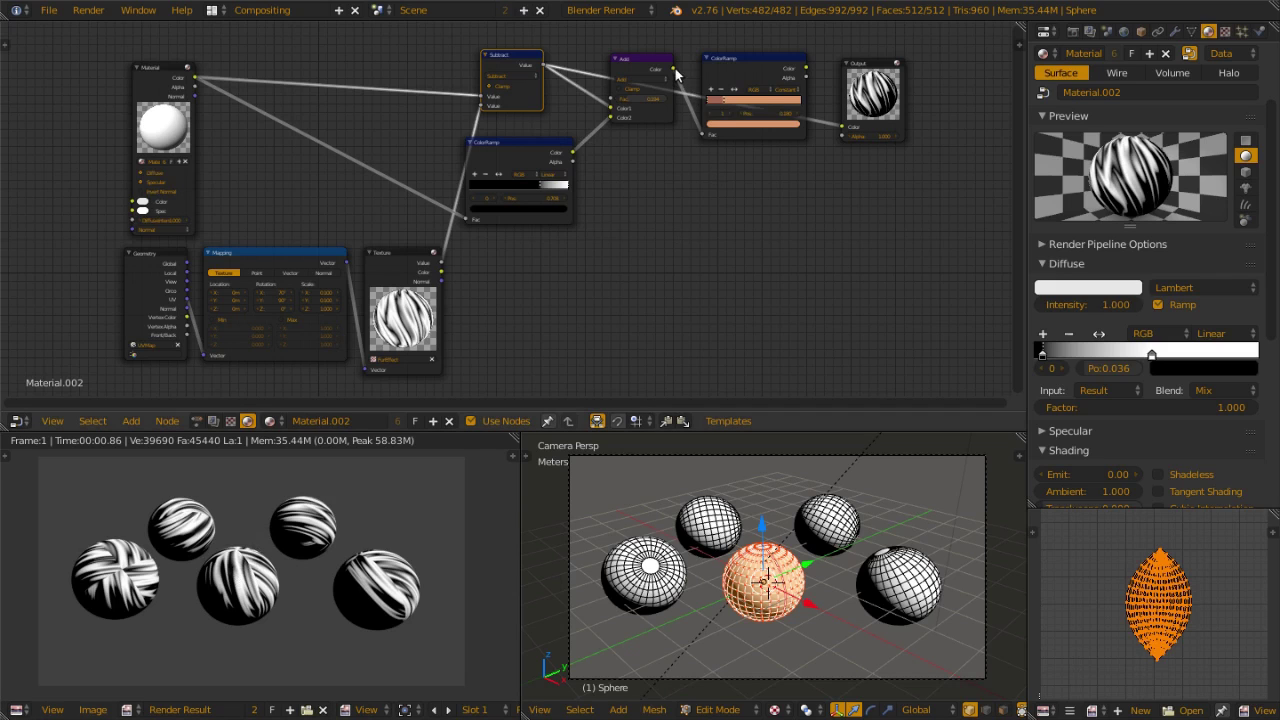
{"action": "left_click_drag", "start_coordinate": [675, 68], "coordinate": [845, 130]}
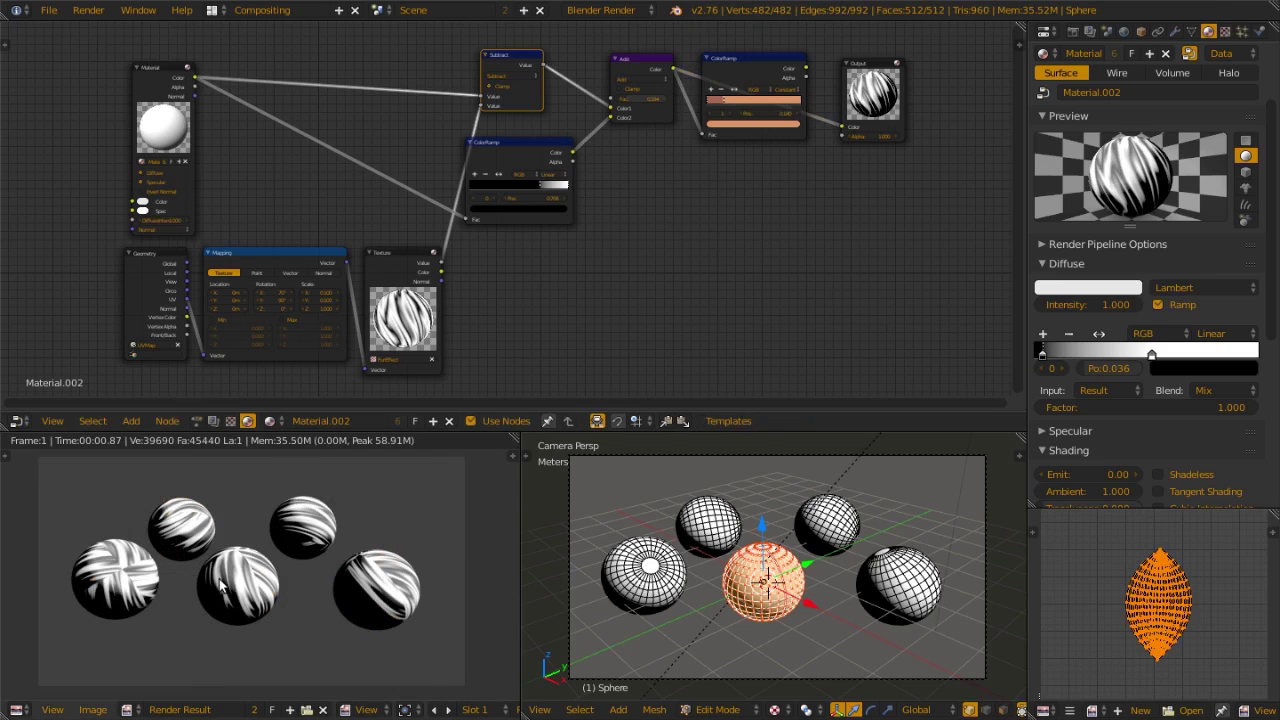
{"action": "left_click", "coordinate": [762, 73]}
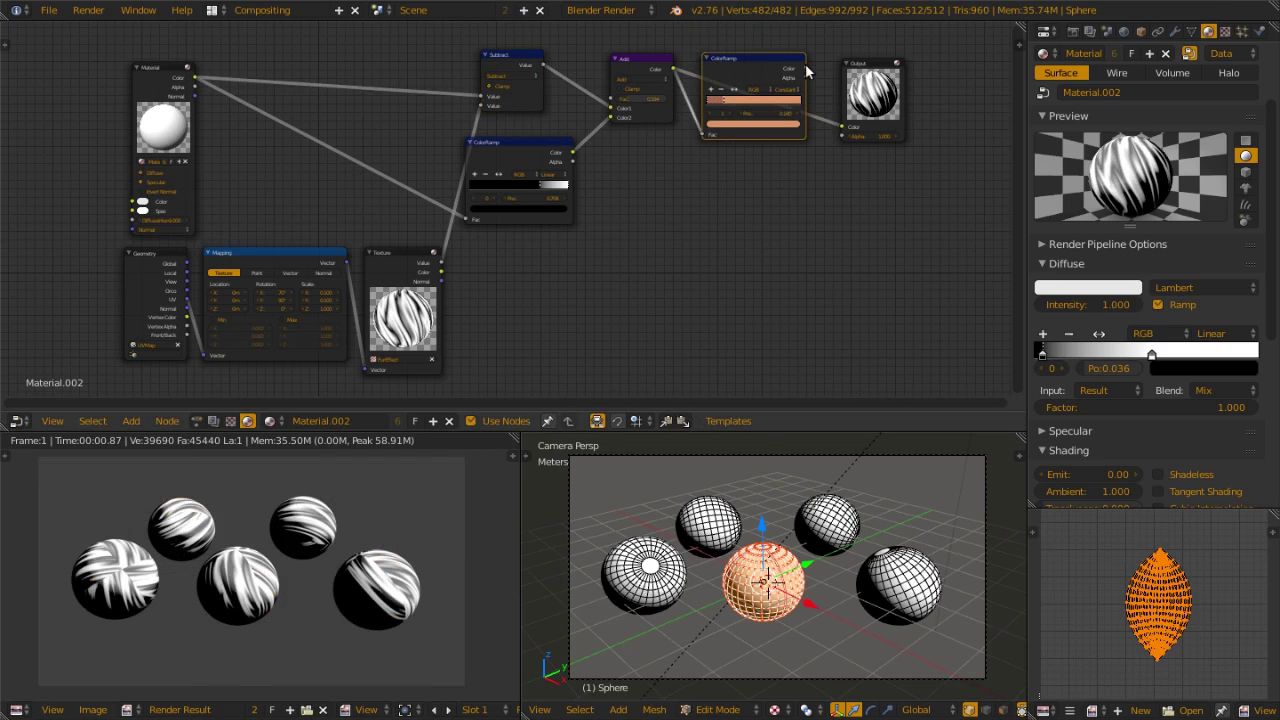
{"action": "left_click_drag", "start_coordinate": [806, 68], "coordinate": [845, 128]}
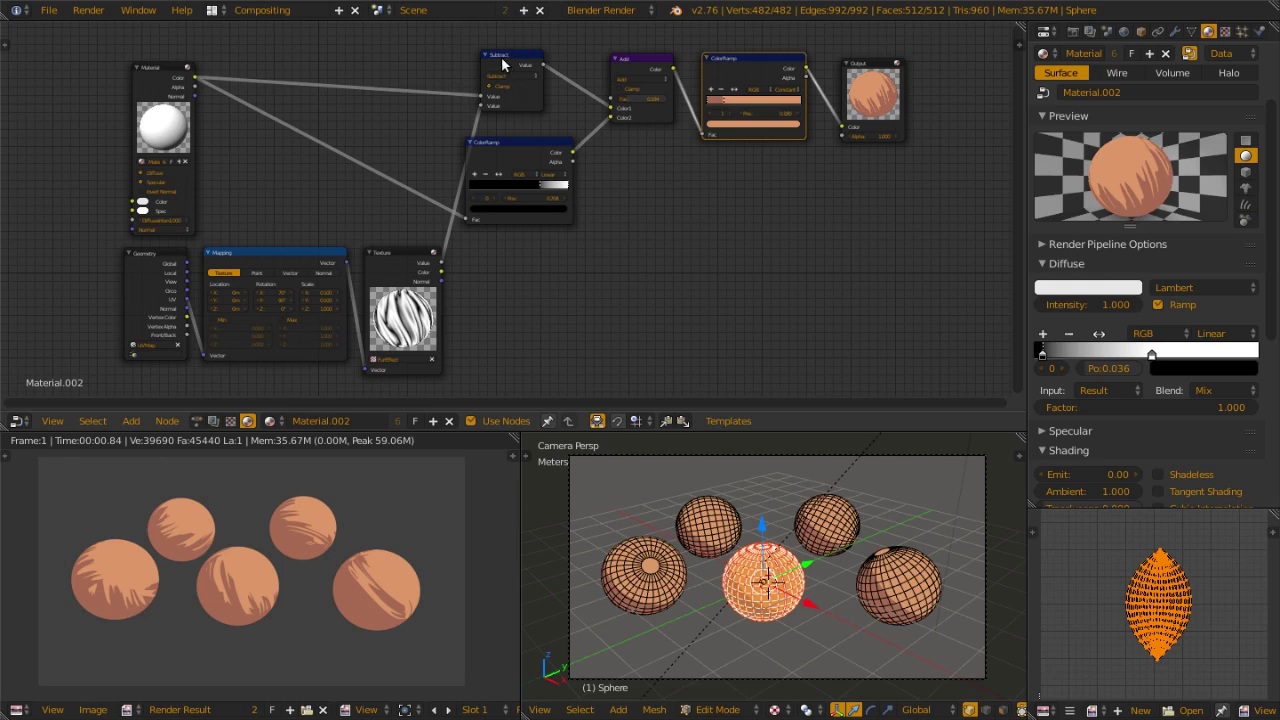
Step: Zoom and pan the node editor onto the Mapping node's rotation and scale fields
{"action": "left_click", "coordinate": [618, 77]}
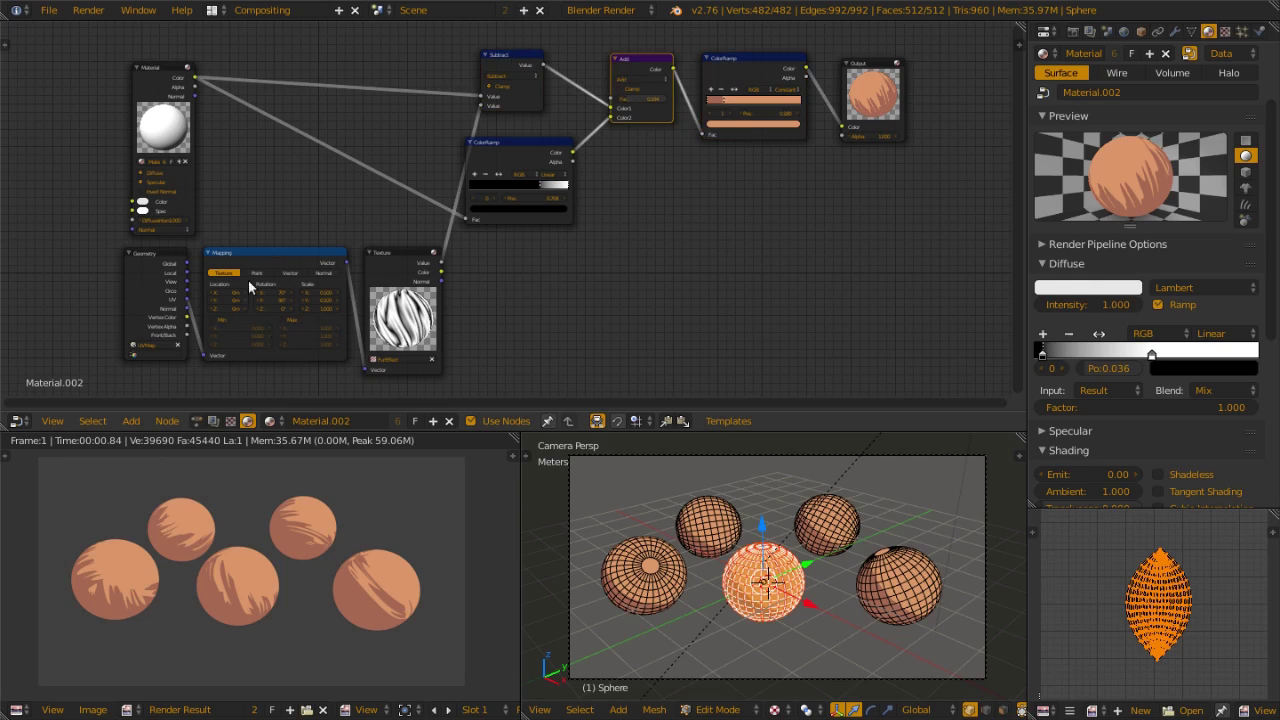
{"action": "scroll", "coordinate": [268, 252], "scroll_direction": "up", "scroll_amount": 4}
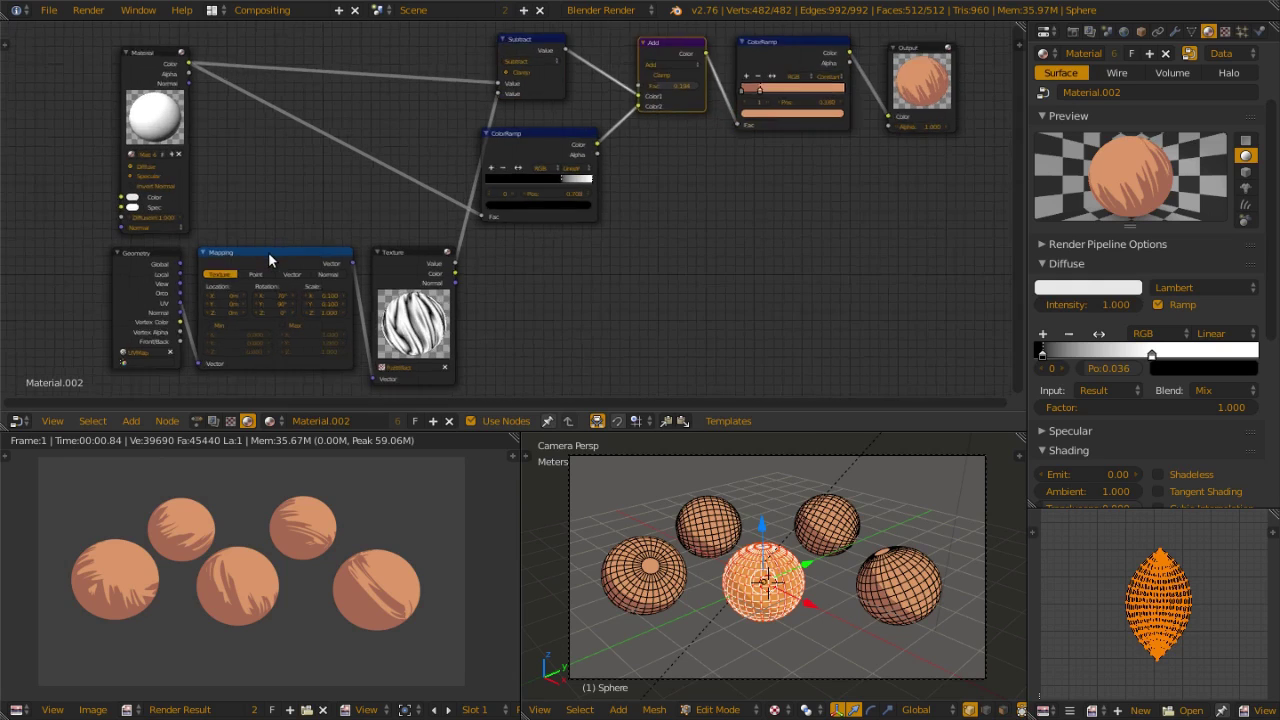
{"action": "middle_click_drag", "start_coordinate": [352, 118], "coordinate": [451, 78]}
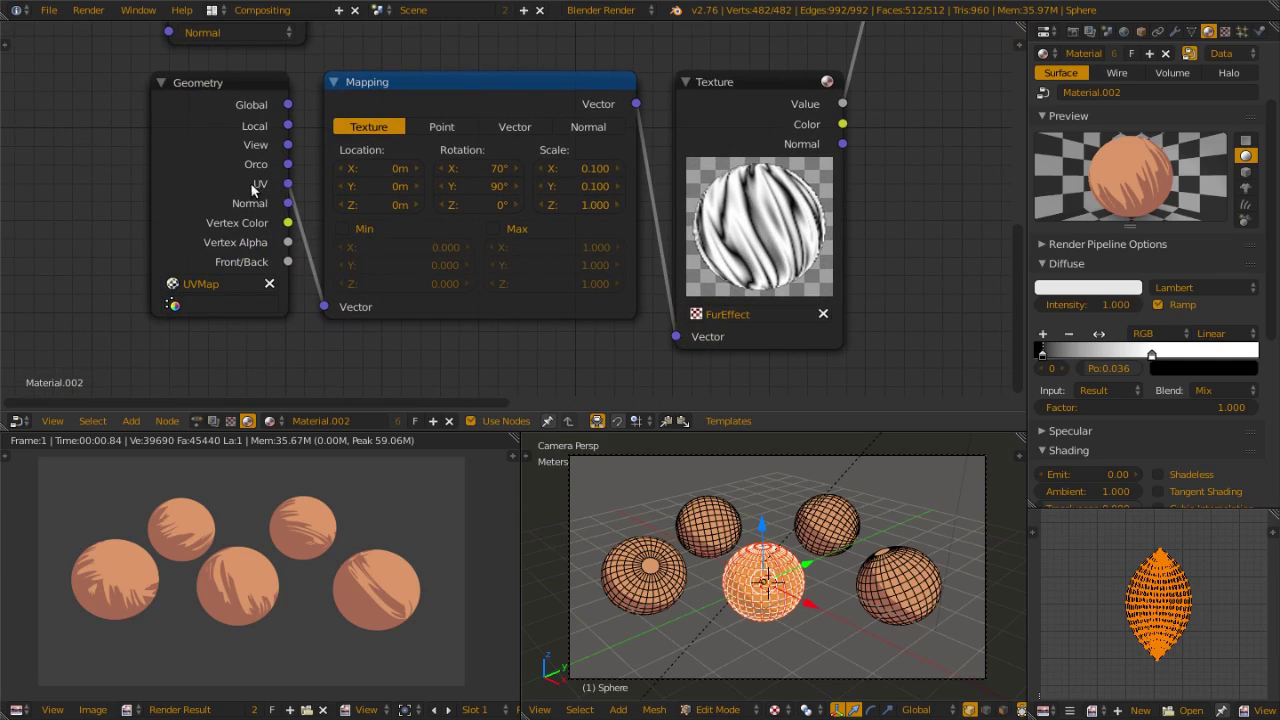
{"action": "left_click_drag", "start_coordinate": [451, 87], "coordinate": [452, 95]}
{"action": "left_click", "coordinate": [451, 91]}
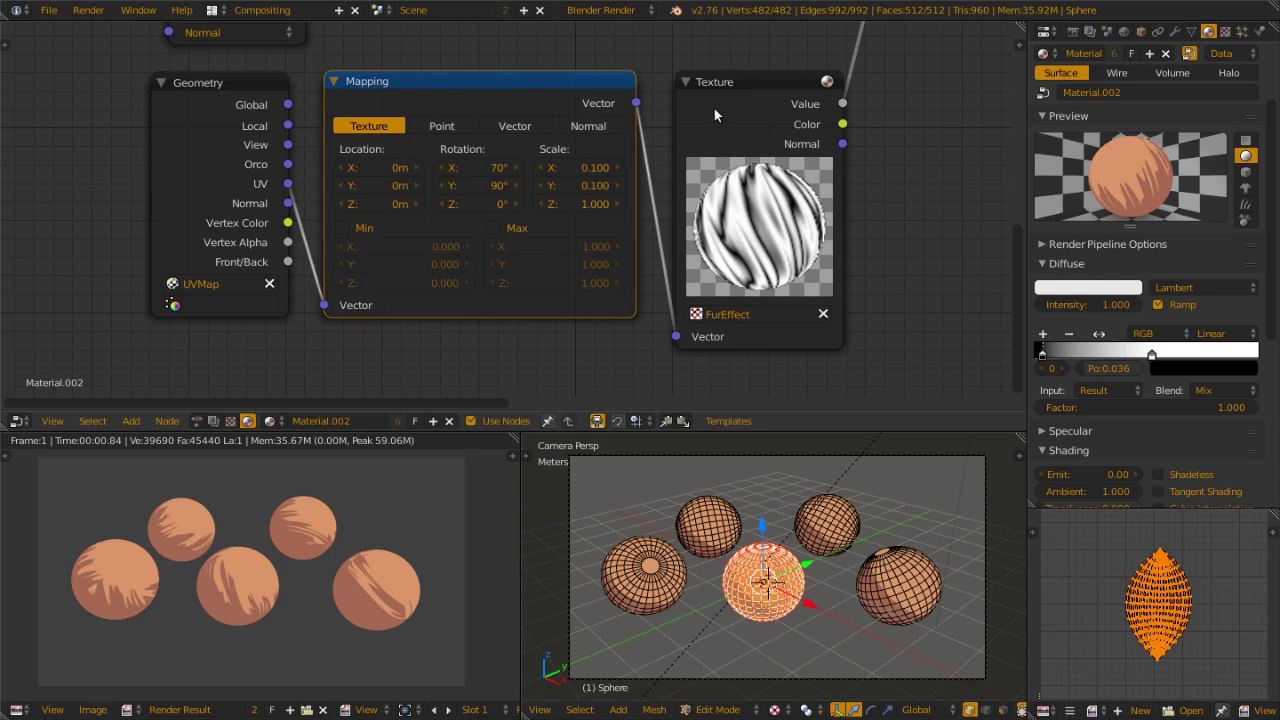
{"action": "left_click_drag", "start_coordinate": [731, 100], "coordinate": [741, 108]}
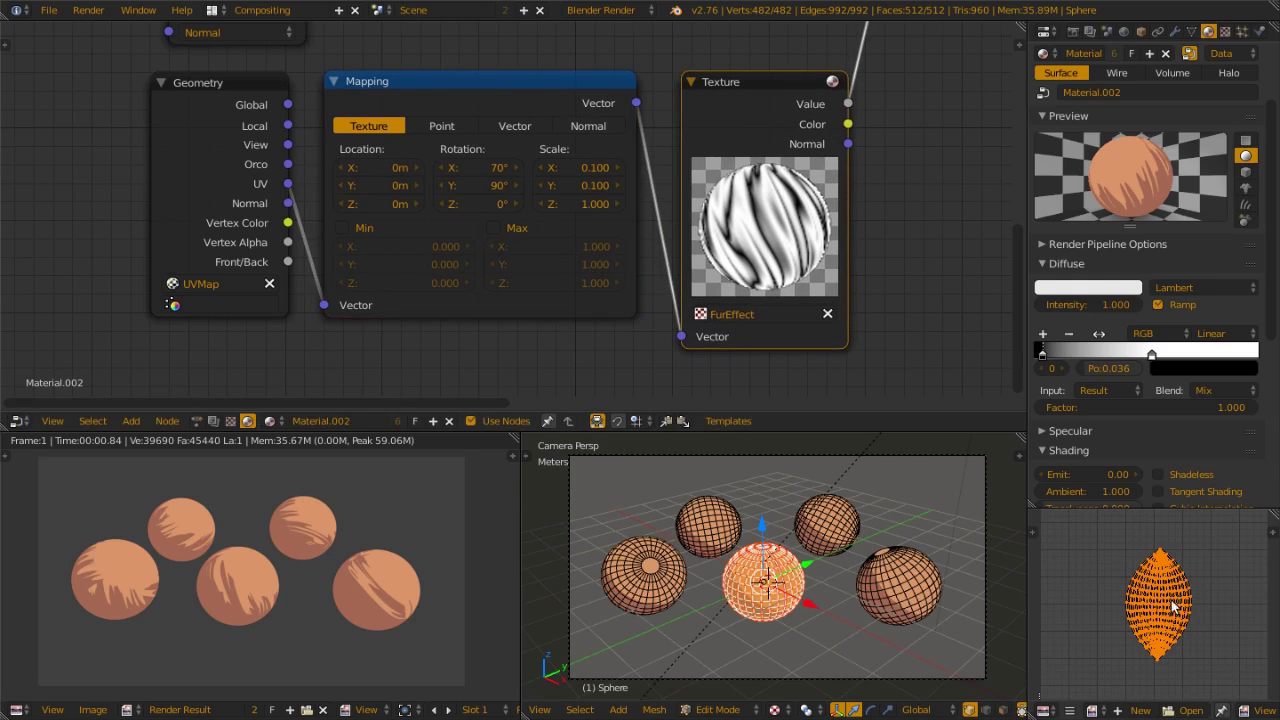
Step: Reset the Mapping node to 0° X/Y rotation and 1.000 X/Y scale
{"action": "left_click", "coordinate": [465, 169]}
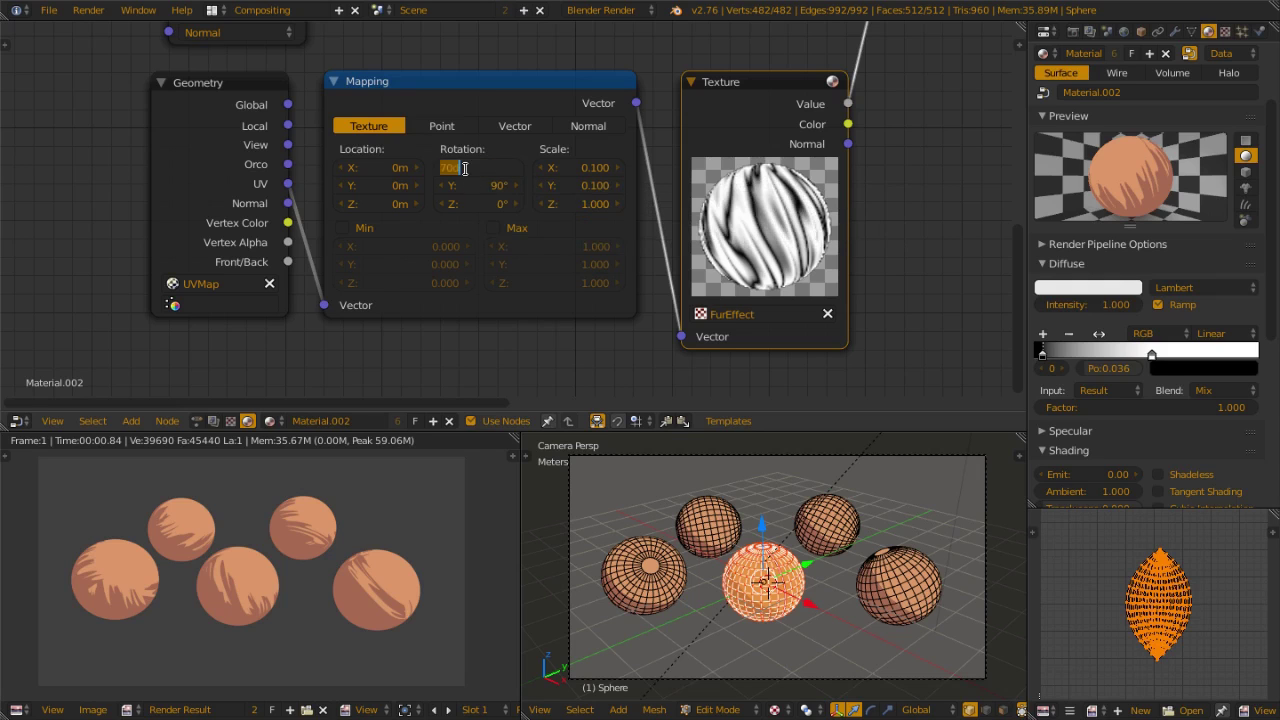
{"action": "type", "text": "0"}
{"action": "key", "text": "Tab"}
{"action": "type", "text": "0"}
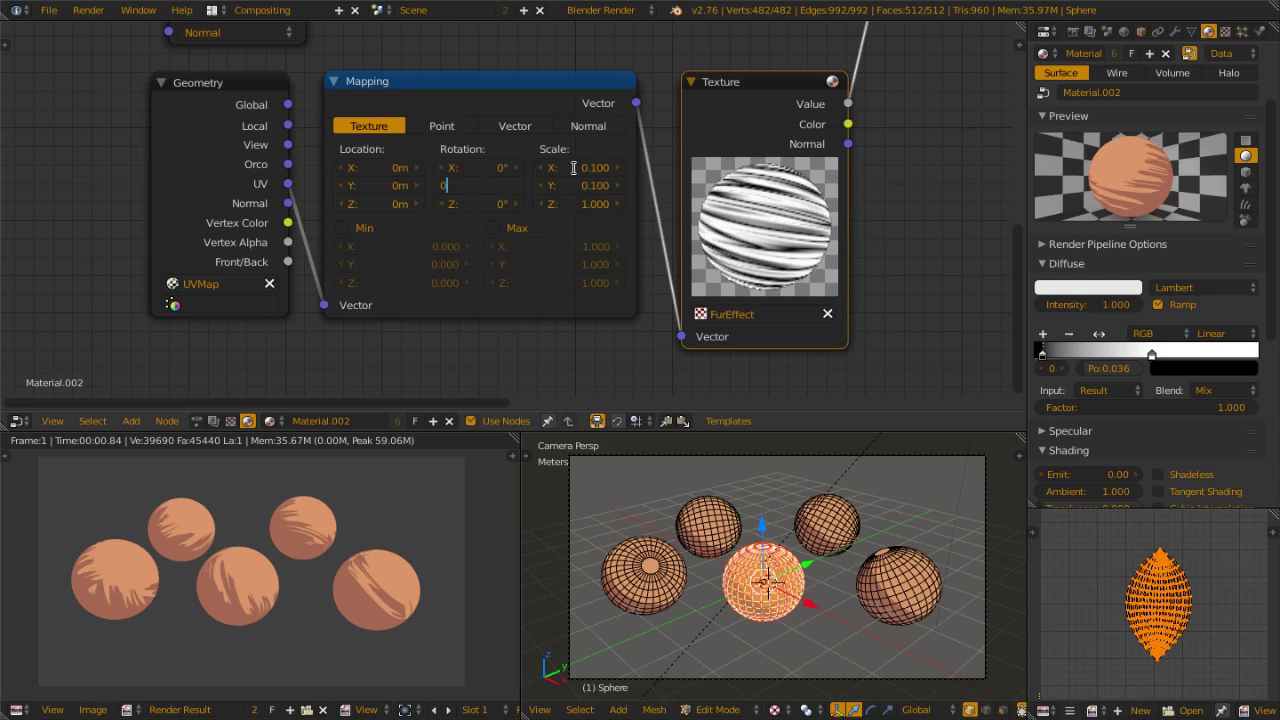
{"action": "key", "text": "Return"}
{"action": "left_click", "coordinate": [583, 168]}
{"action": "type", "text": "1"}
{"action": "key", "text": "Tab"}
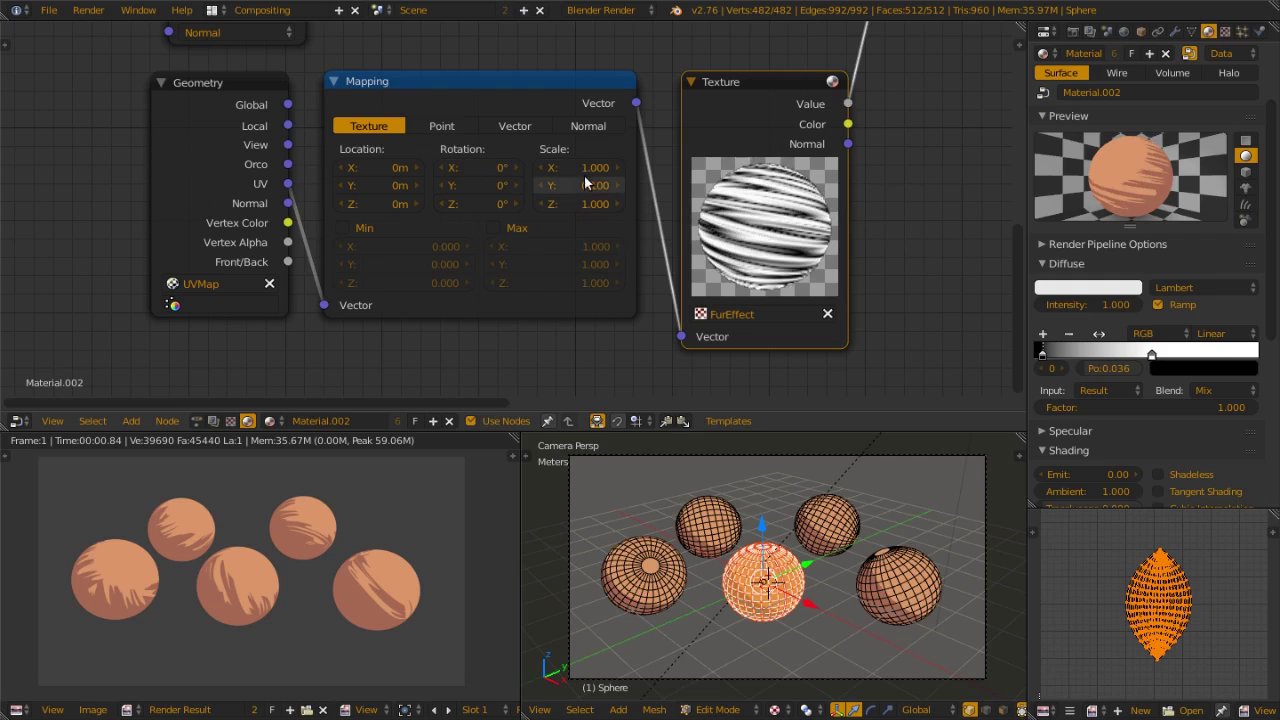
{"action": "type", "text": "1"}
{"action": "key", "text": "Return"}
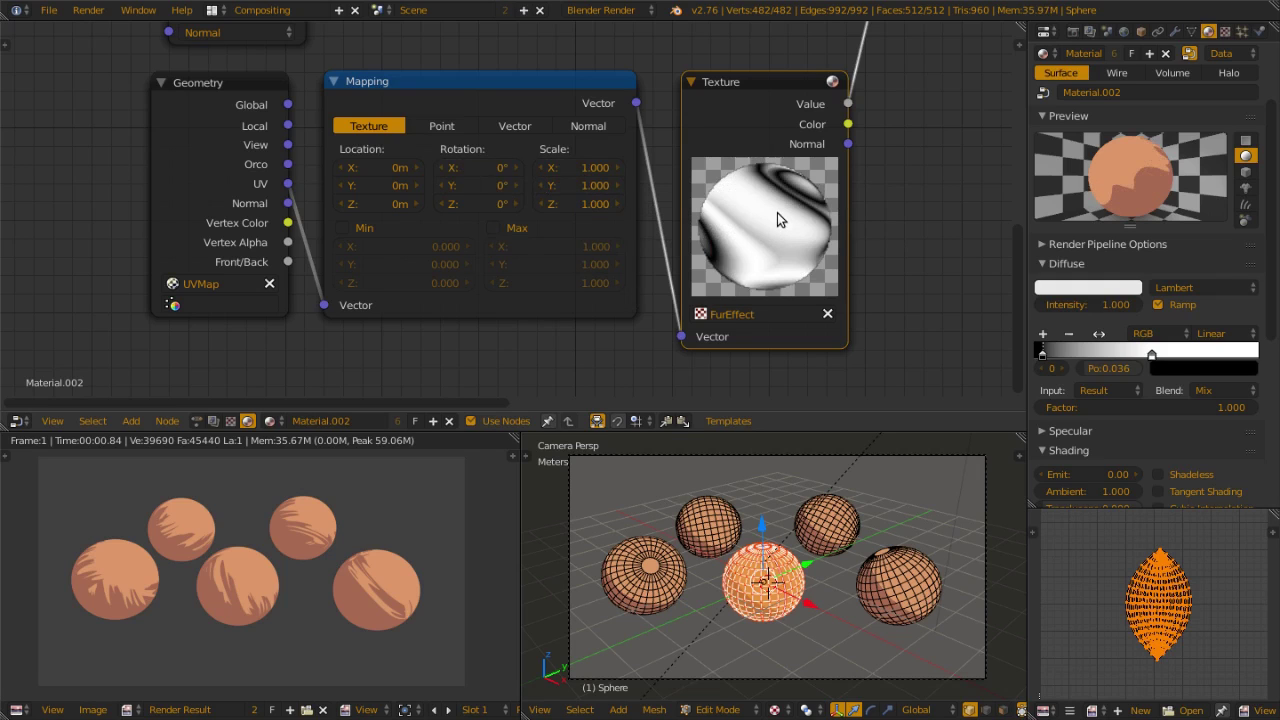
Step: In the FurEffect texture settings, compare renders with Soft and then Hard marble noise
{"action": "left_click", "coordinate": [1225, 32]}
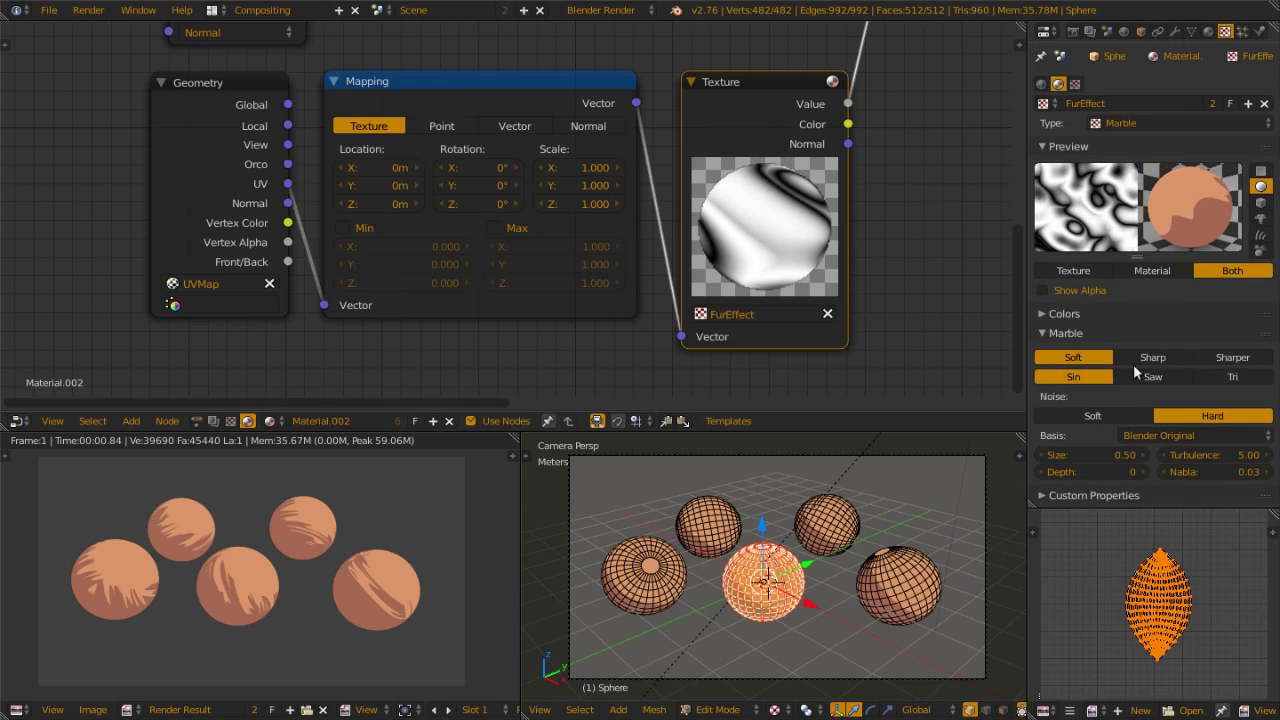
{"action": "key", "text": "F12"}
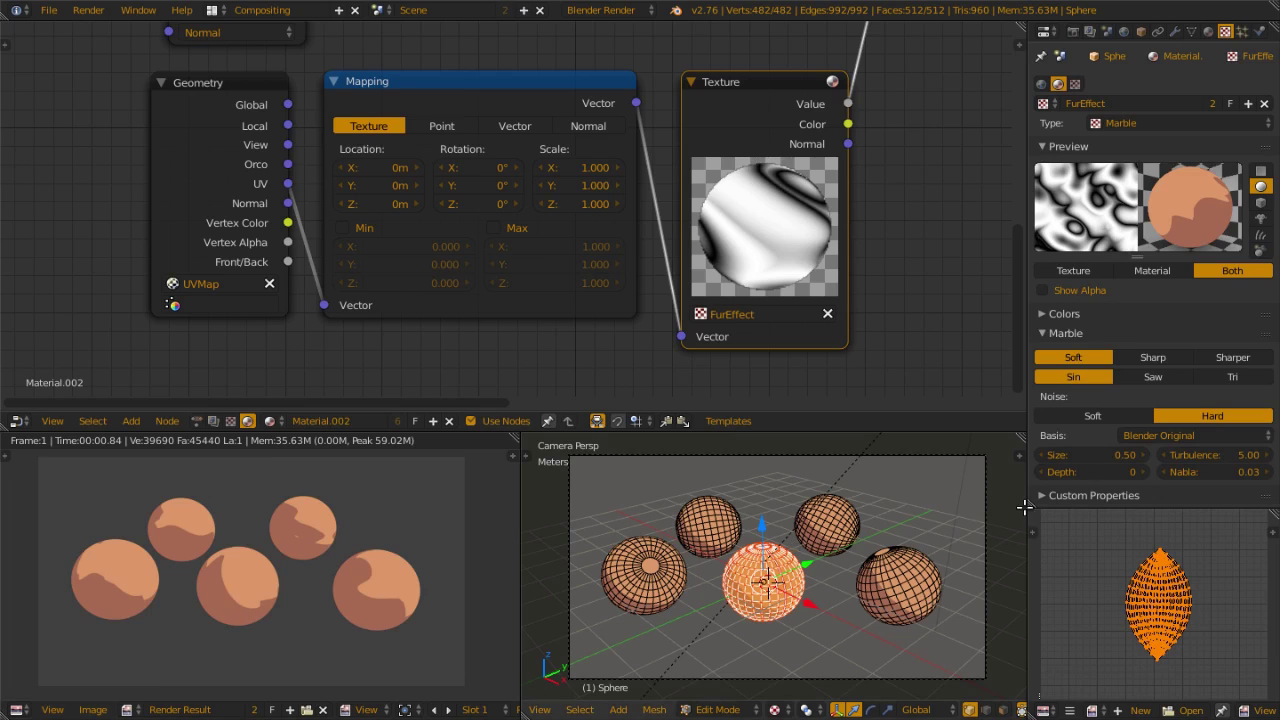
{"action": "left_click", "coordinate": [1118, 415]}
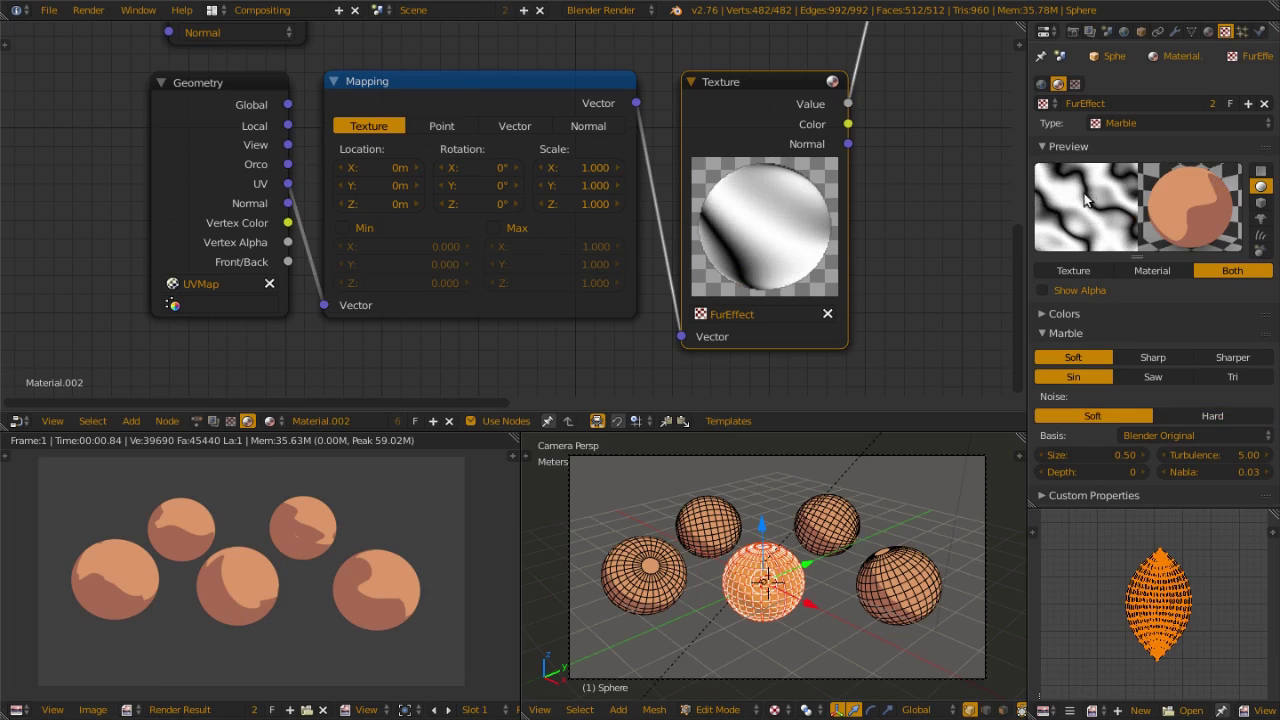
{"action": "key", "text": "F12"}
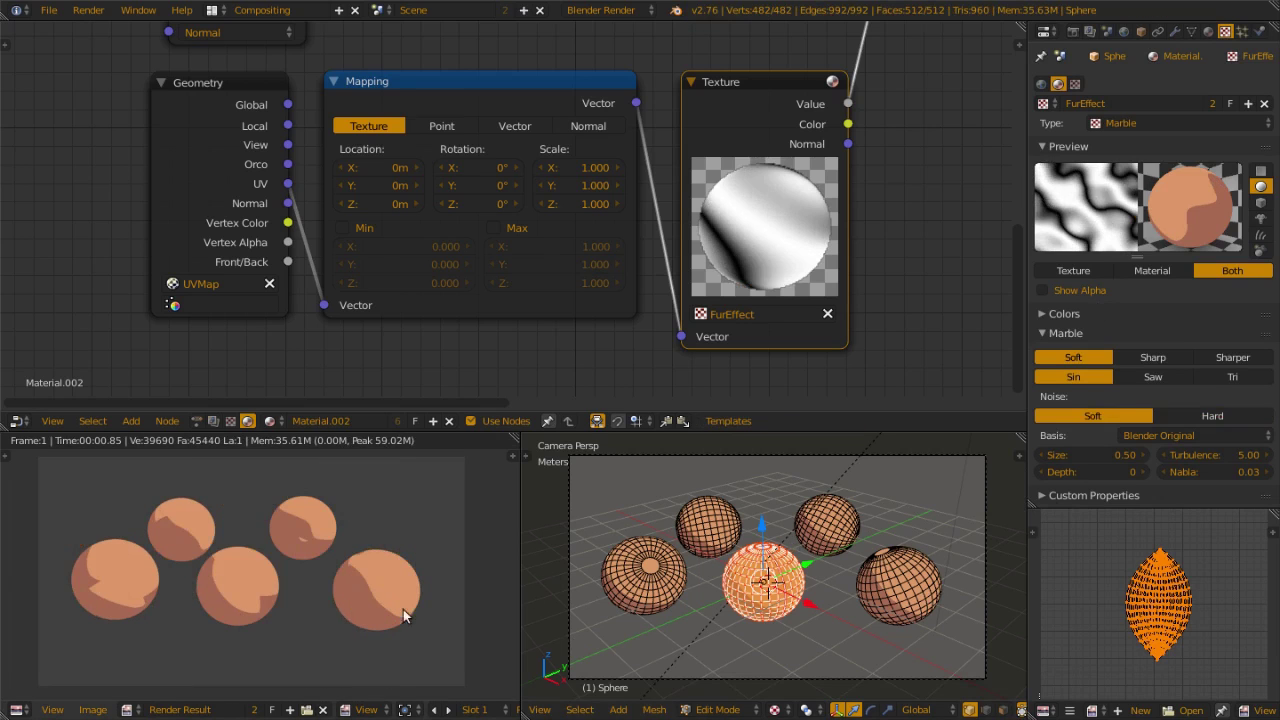
{"action": "left_click", "coordinate": [1182, 418]}
{"action": "key", "text": "F12"}
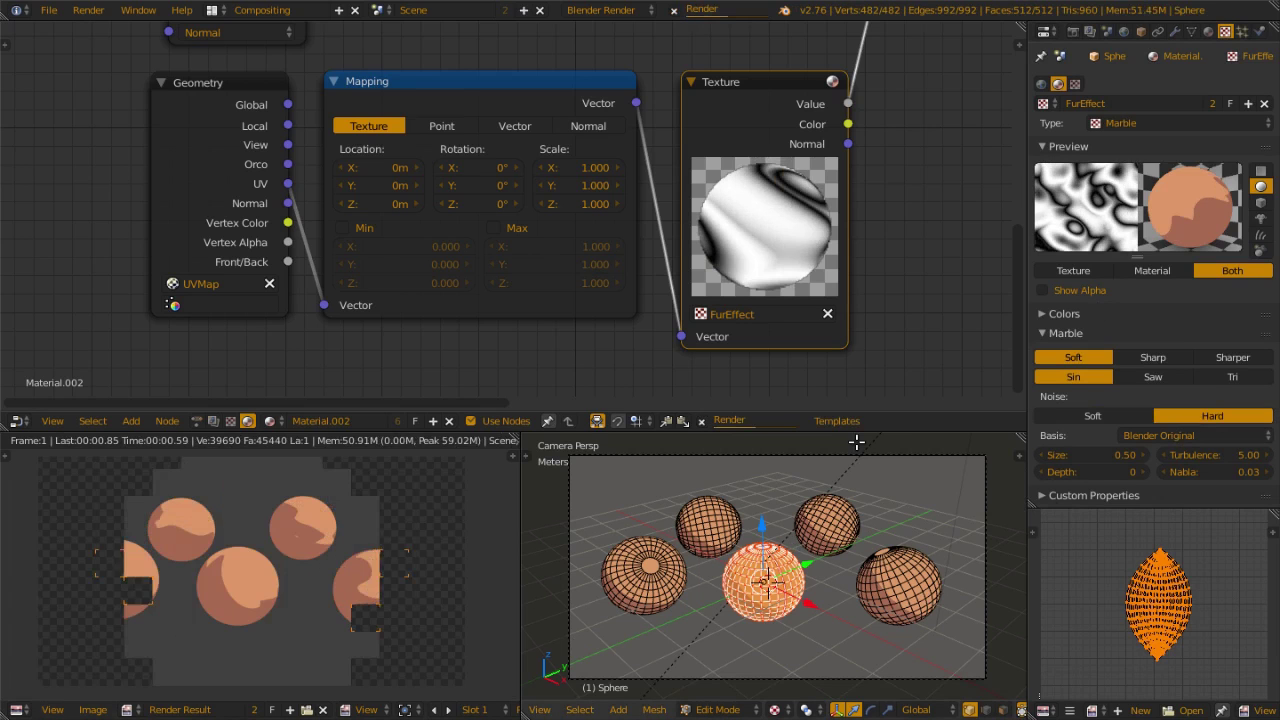
Step: Set the marble Size to 1, render, then change it to 0.5
{"action": "left_click", "coordinate": [1095, 454]}
{"action": "type", "text": "1"}
{"action": "key", "text": "Return"}
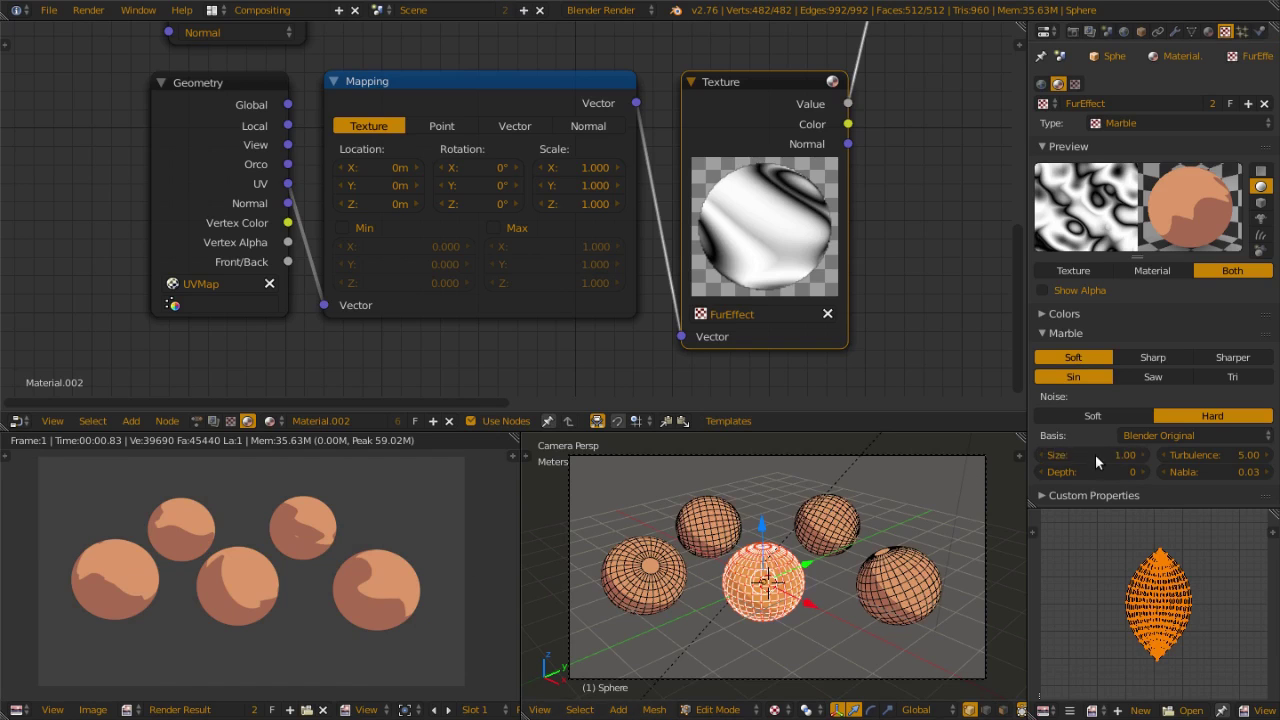
{"action": "key", "text": "F12"}
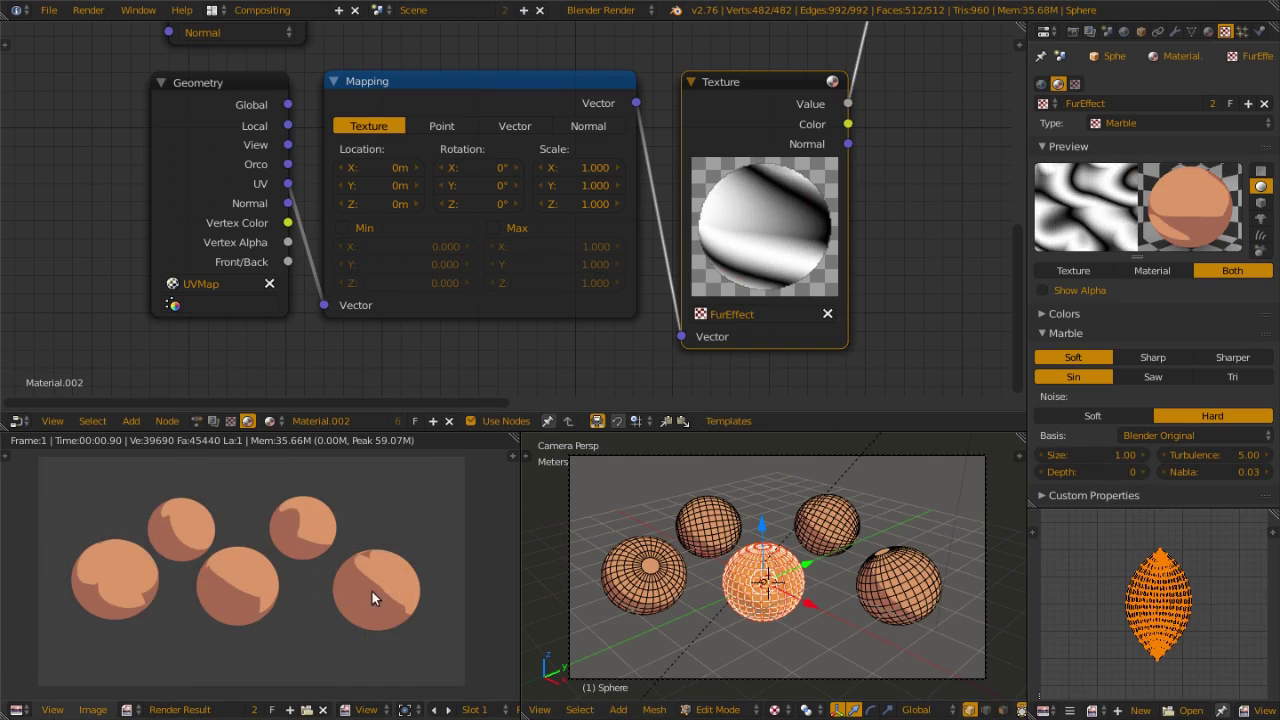
{"action": "left_click", "coordinate": [1110, 454]}
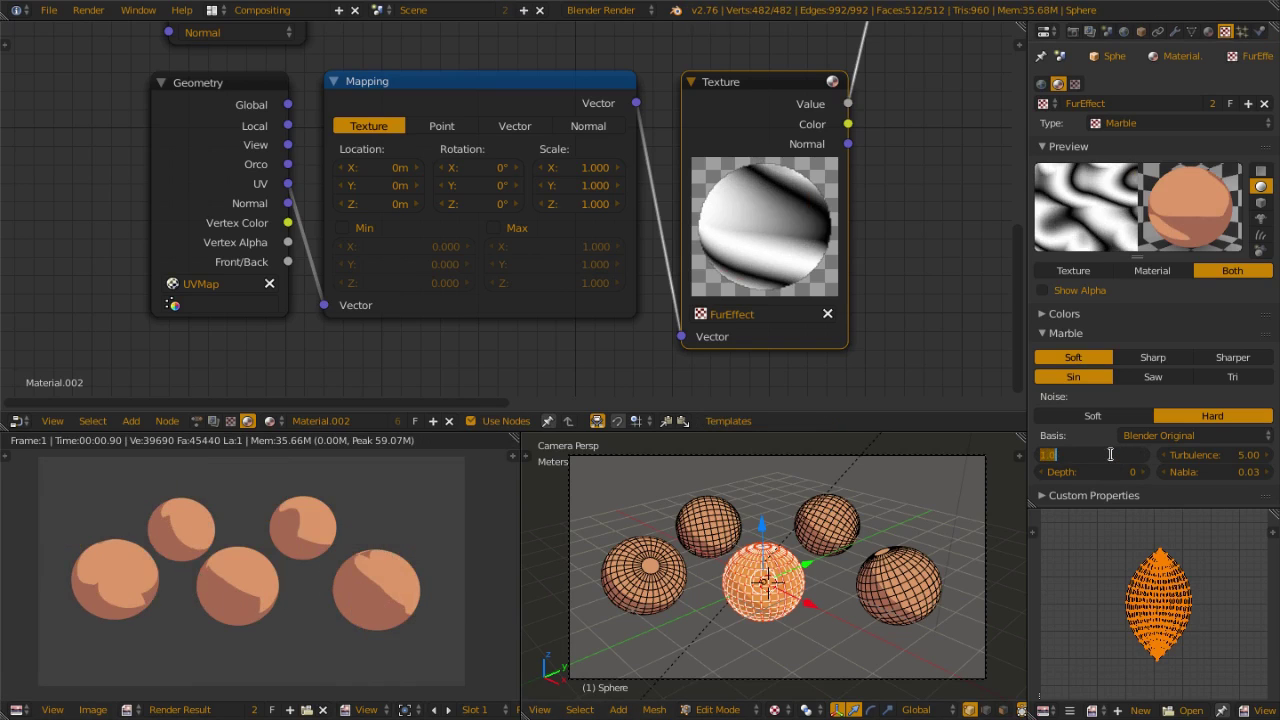
{"action": "type", "text": ".5"}
{"action": "key", "text": "Return"}
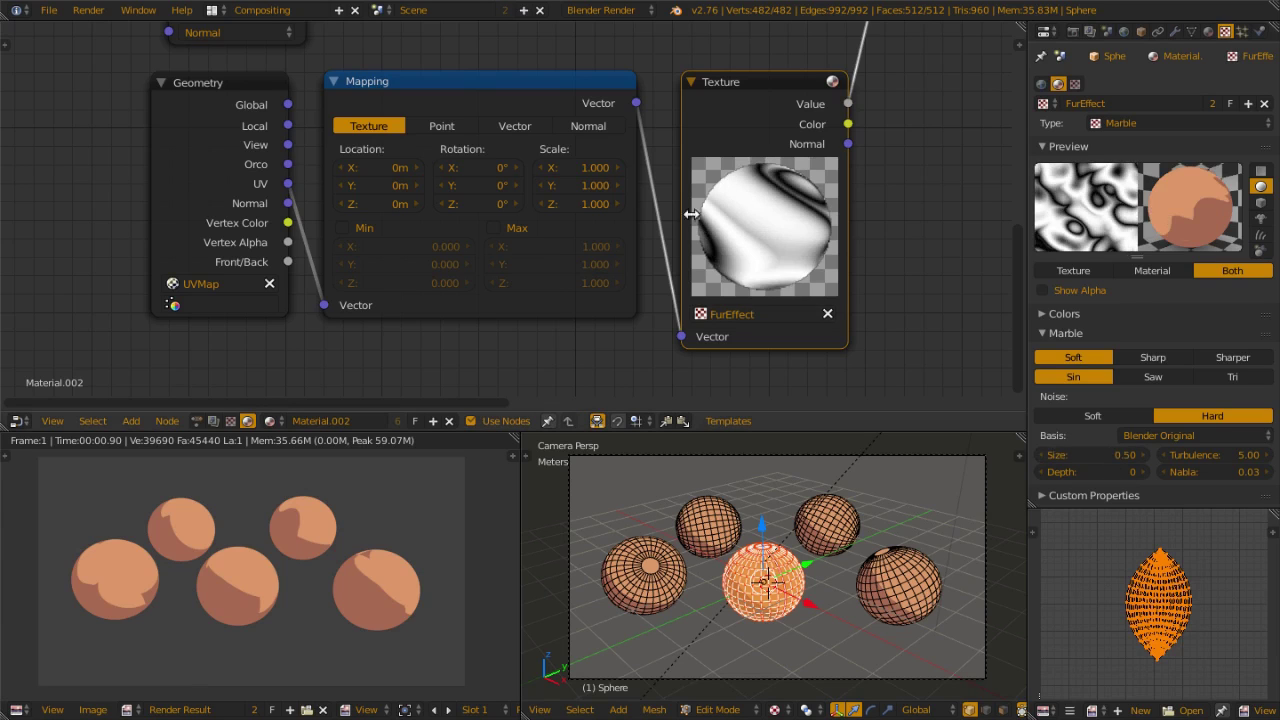
Step: Set the Mapping X and Y scale to 0.1 and re-render the spheres
{"action": "left_click", "coordinate": [567, 167]}
{"action": "type", "text": ".1"}
{"action": "key", "text": "Return"}
{"action": "left_click", "coordinate": [582, 184]}
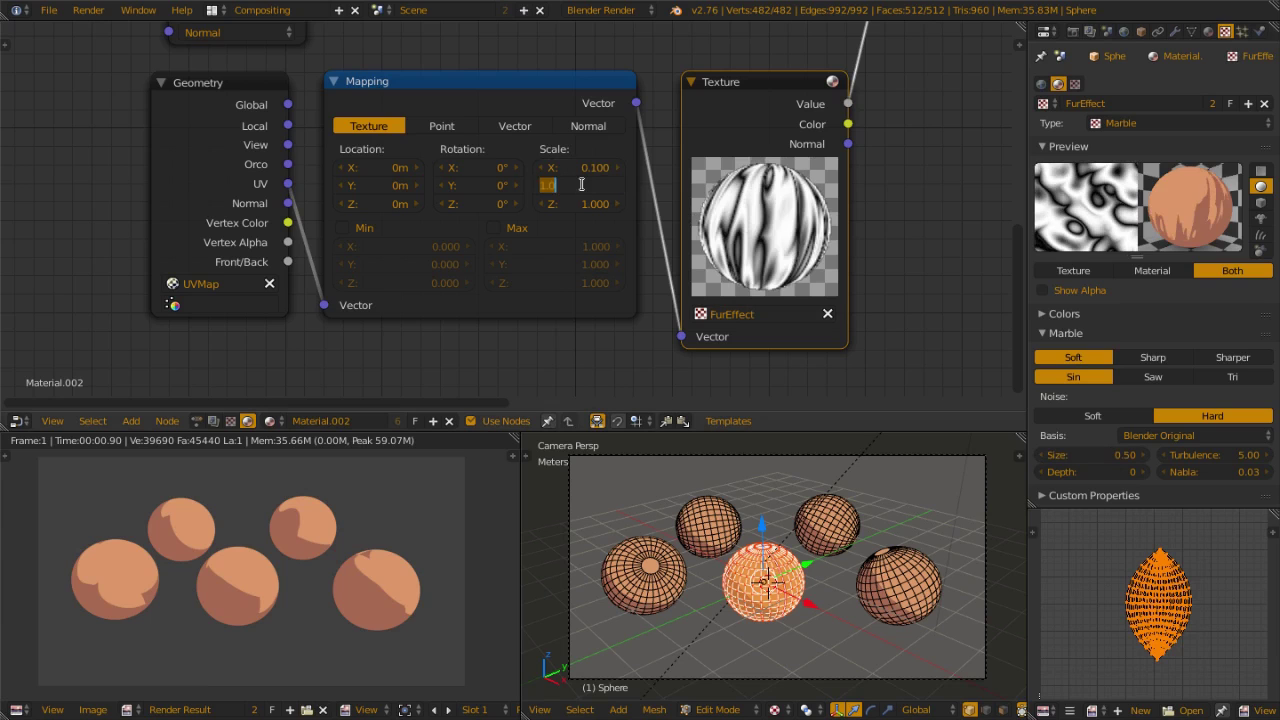
{"action": "type", "text": ".1"}
{"action": "key", "text": "Return"}
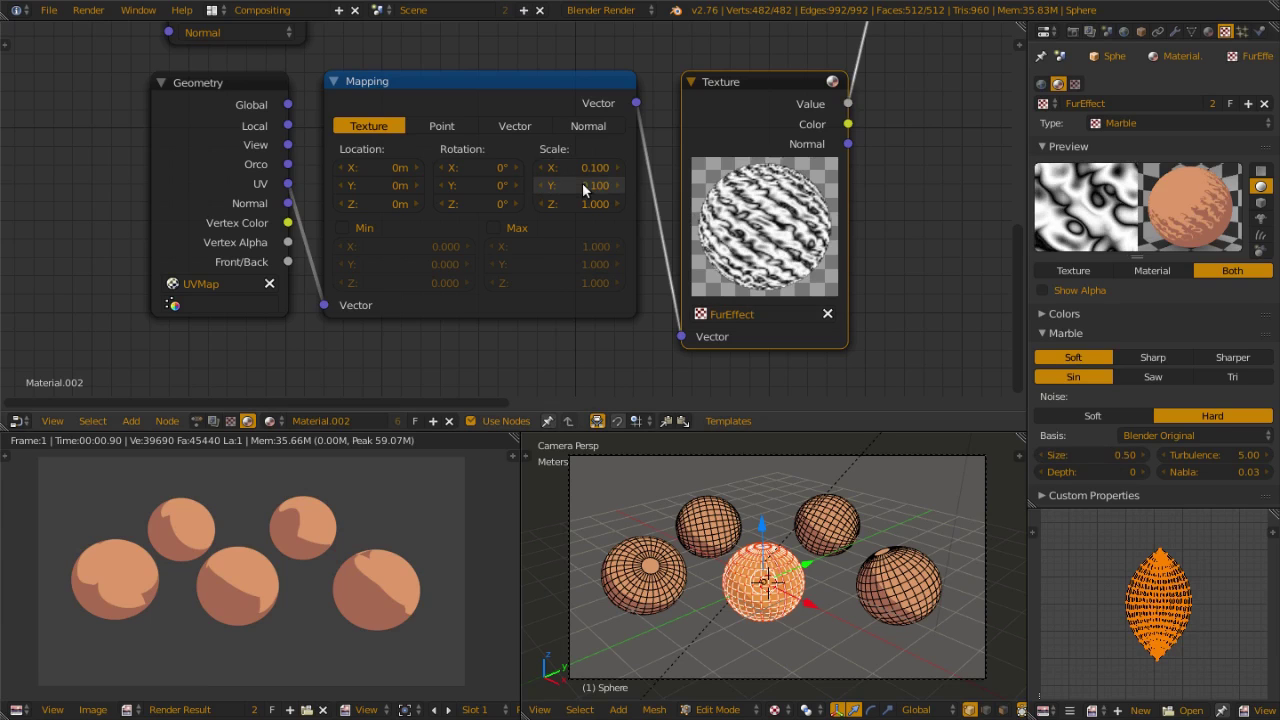
{"action": "key", "text": "F12"}
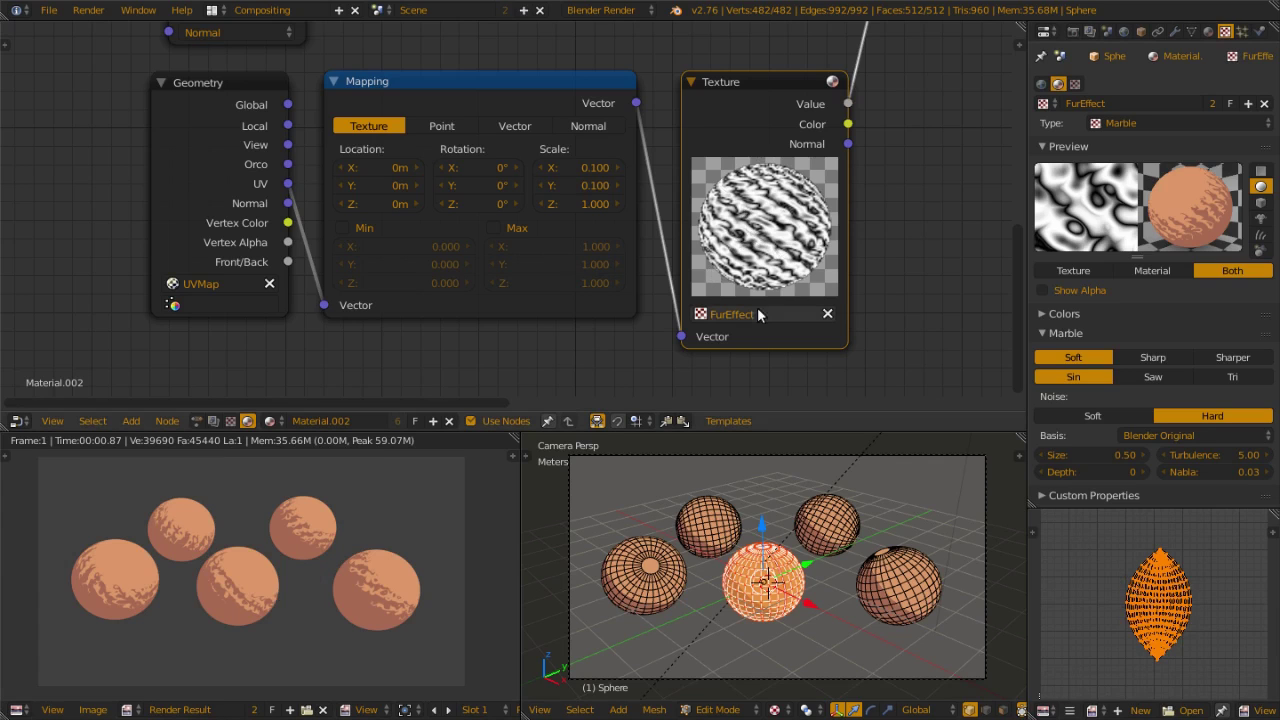
Step: Rotate the mapping 70° on X, render, then set Y rotation to 90°
{"action": "left_click", "coordinate": [486, 167]}
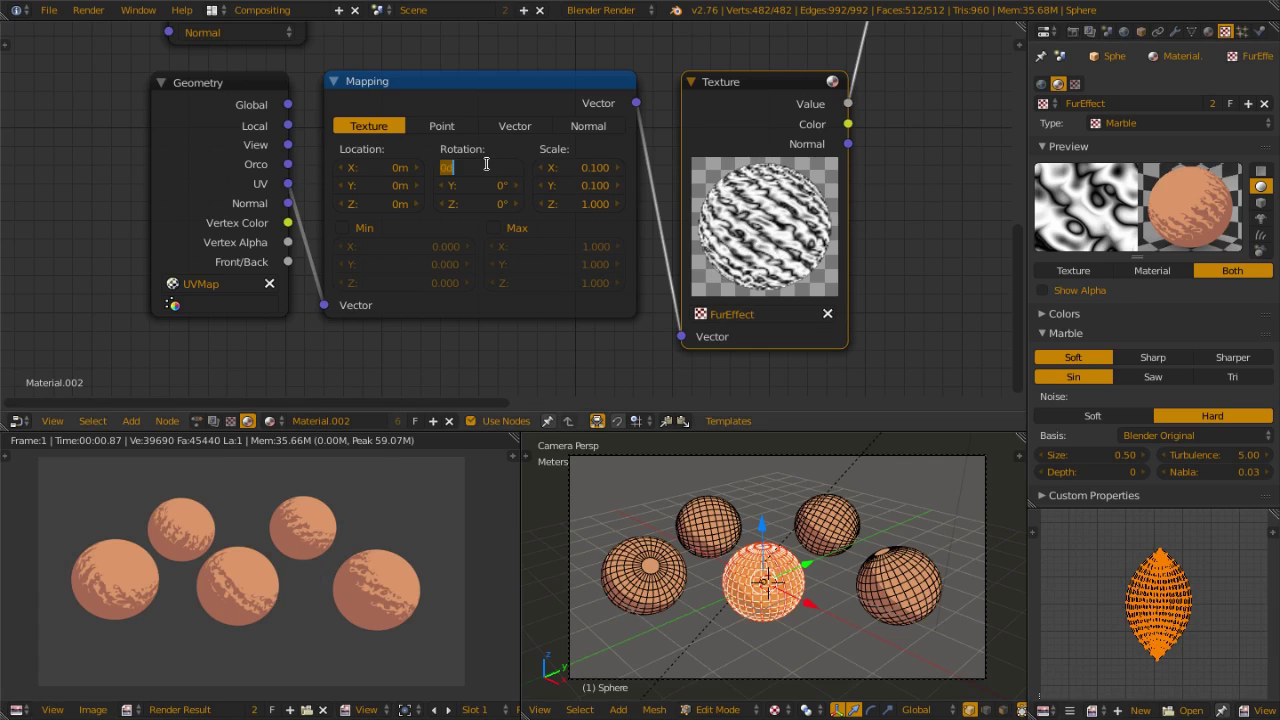
{"action": "type", "text": "70"}
{"action": "key", "text": "Return"}
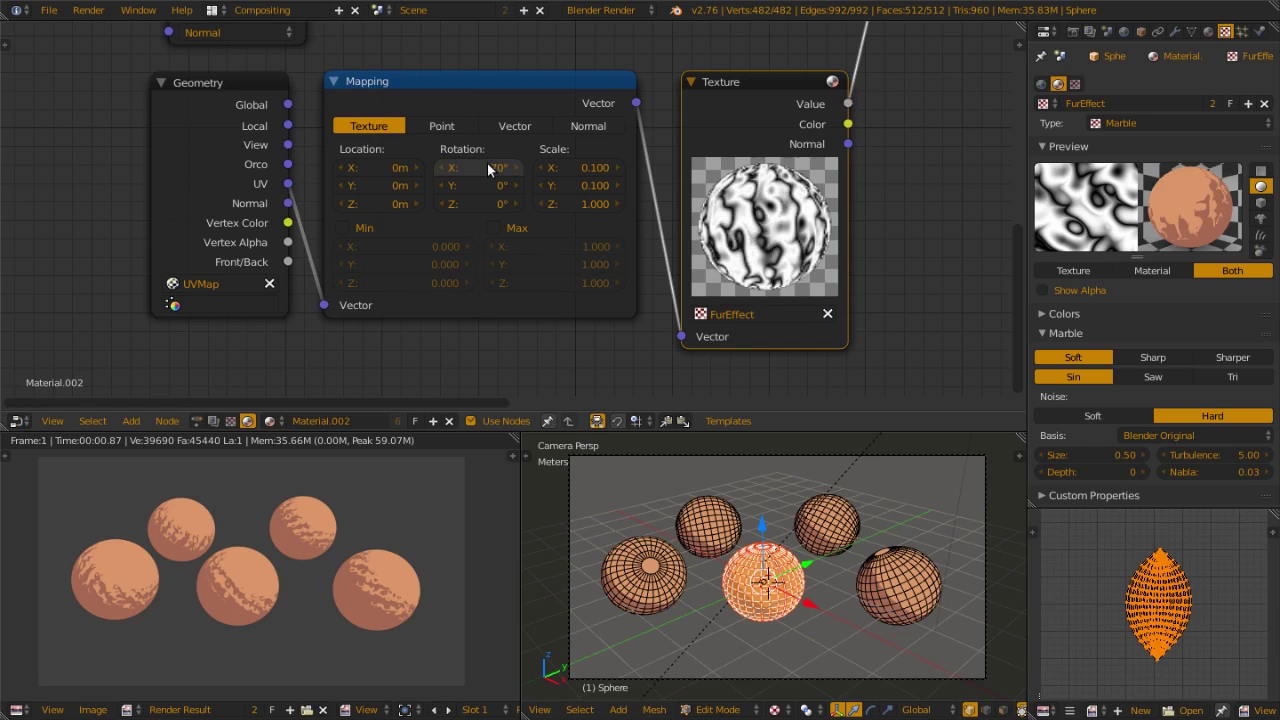
{"action": "key", "text": "F12"}
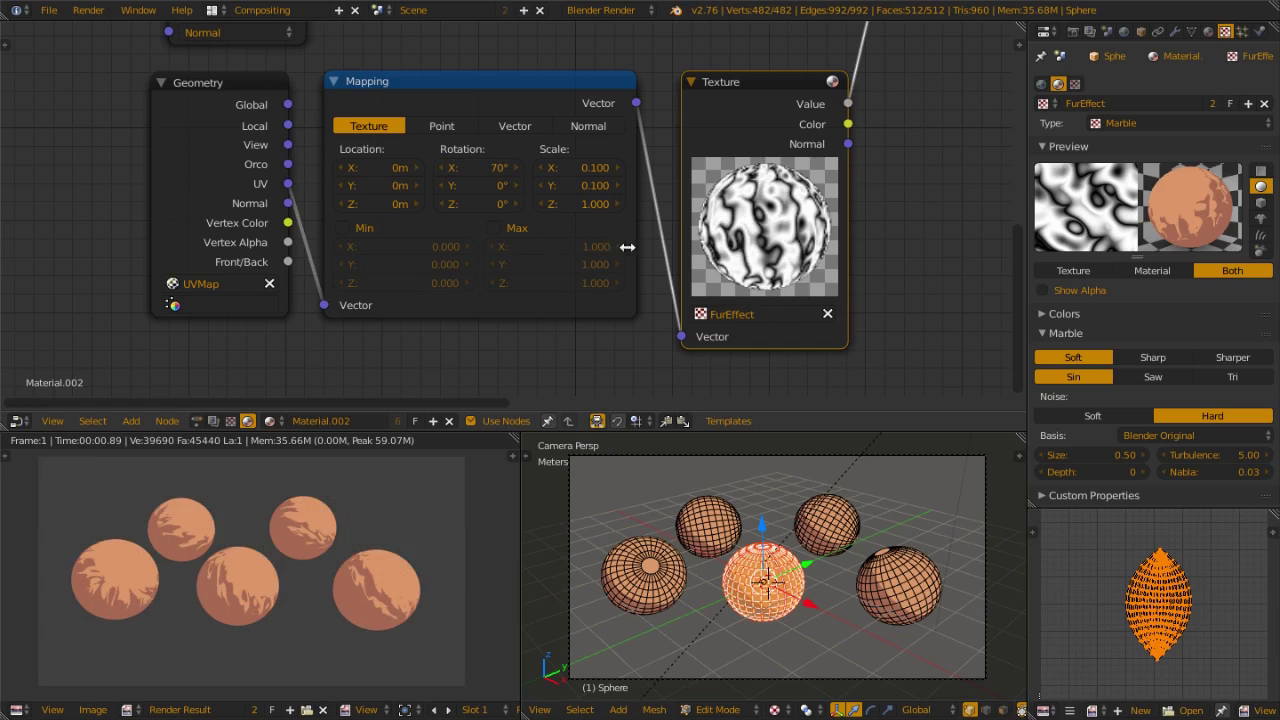
{"action": "left_click", "coordinate": [483, 182]}
{"action": "type", "text": "90"}
{"action": "key", "text": "Return"}
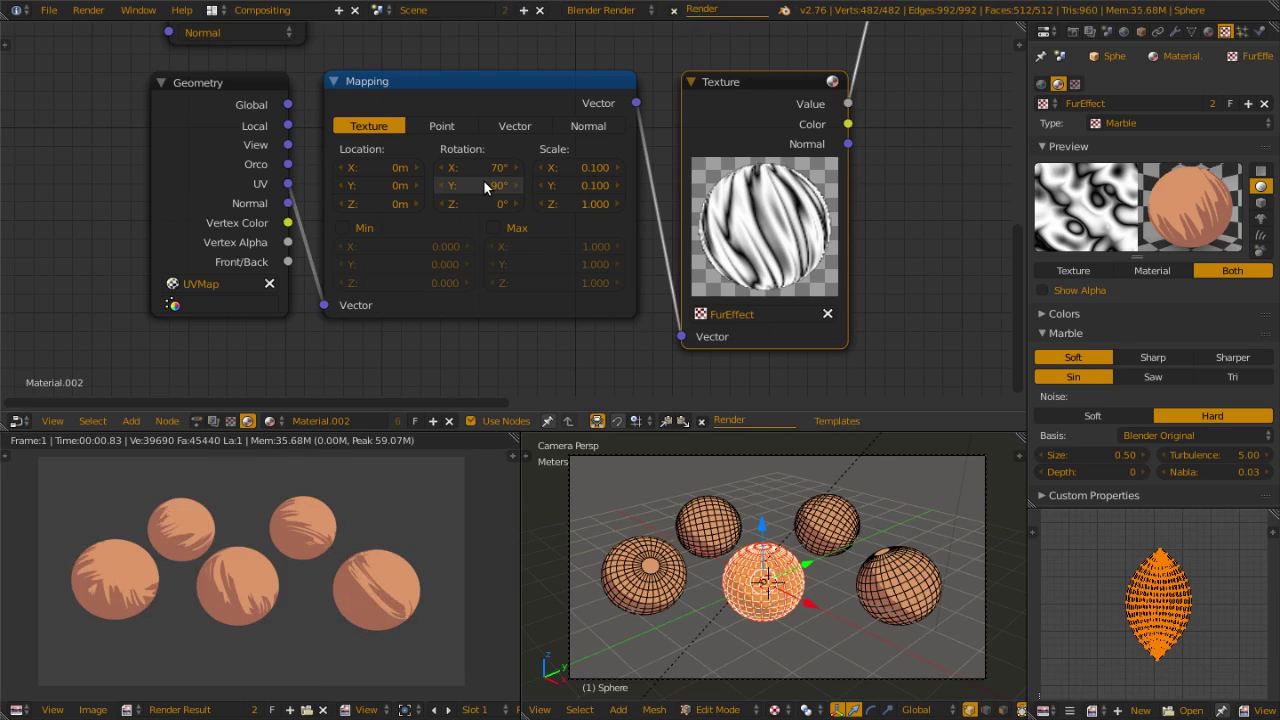
Step: Set the Mapping Z scale to 0.2, then to 5 for stretched stripes
{"action": "left_click", "coordinate": [582, 204]}
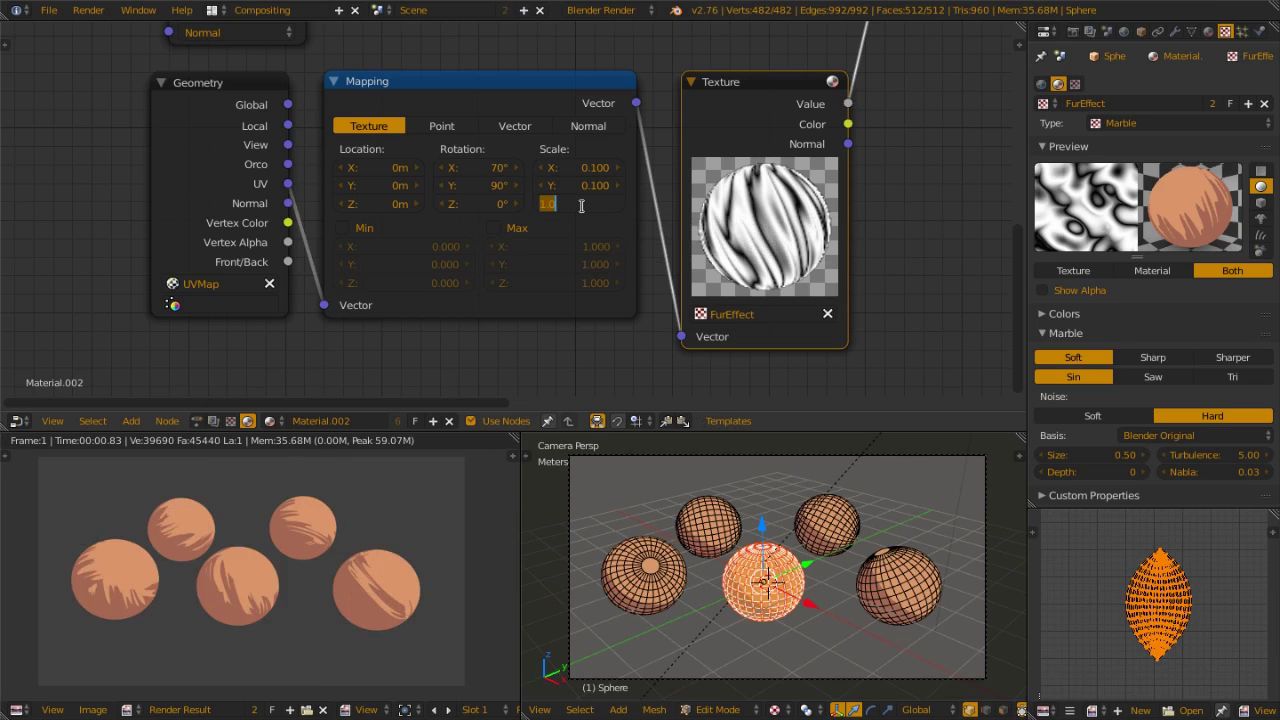
{"action": "type", "text": "0.2"}
{"action": "key", "text": "Return"}
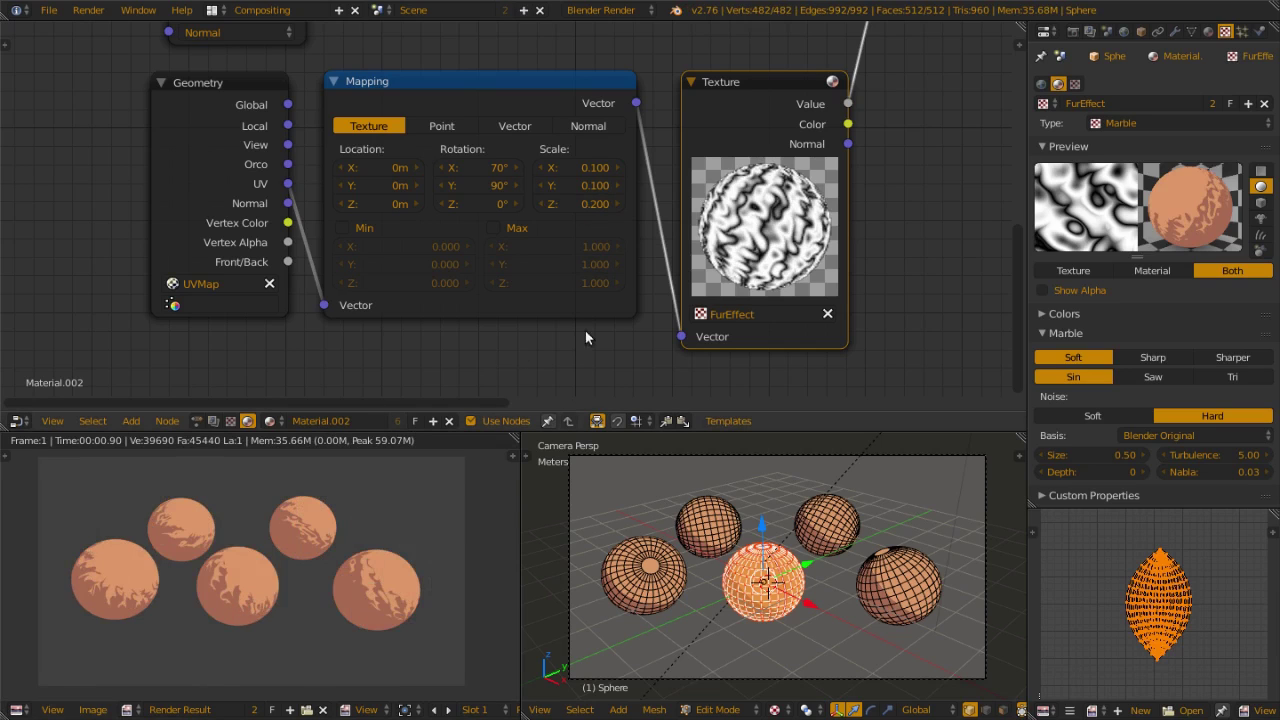
{"action": "left_click", "coordinate": [592, 207]}
{"action": "type", "text": "5"}
{"action": "key", "text": "Return"}
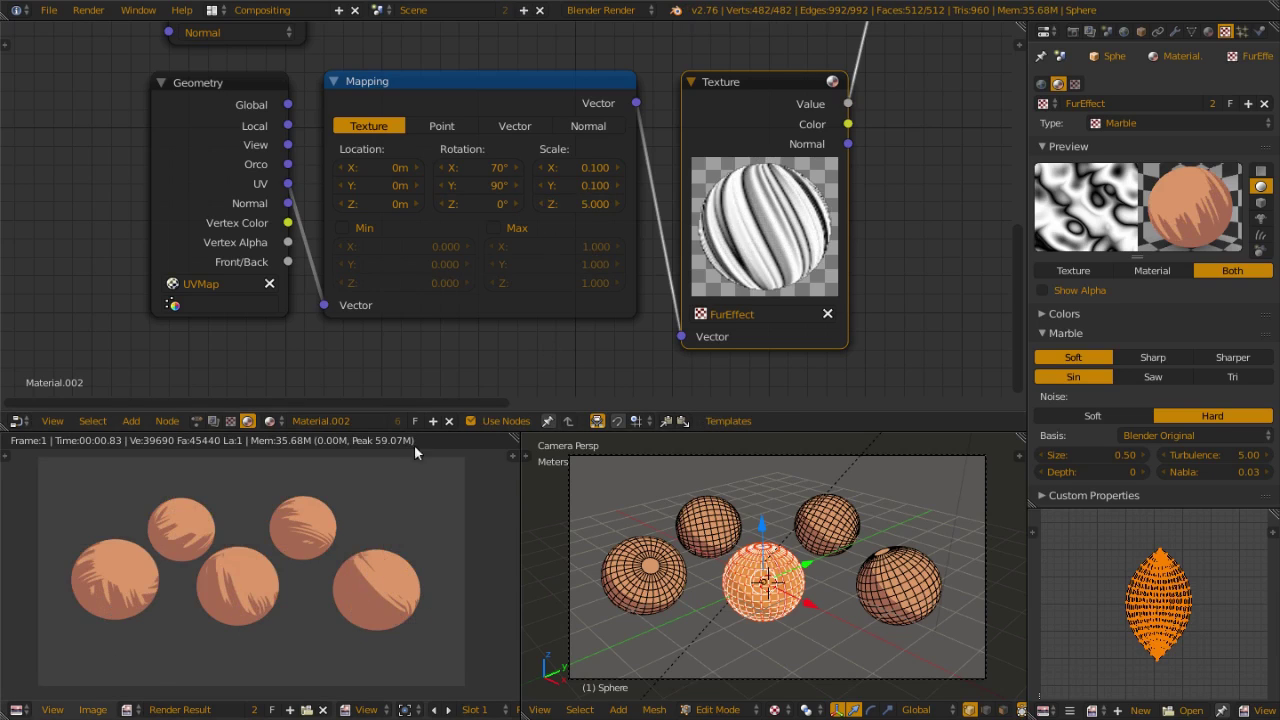
Step: Zoom out to the whole node tree, nudge the Material node left and lower the middle ColorRamp
{"action": "scroll", "coordinate": [871, 152], "scroll_direction": "down", "scroll_amount": 4}
{"action": "middle_click_drag", "start_coordinate": [871, 152], "coordinate": [551, 257]}
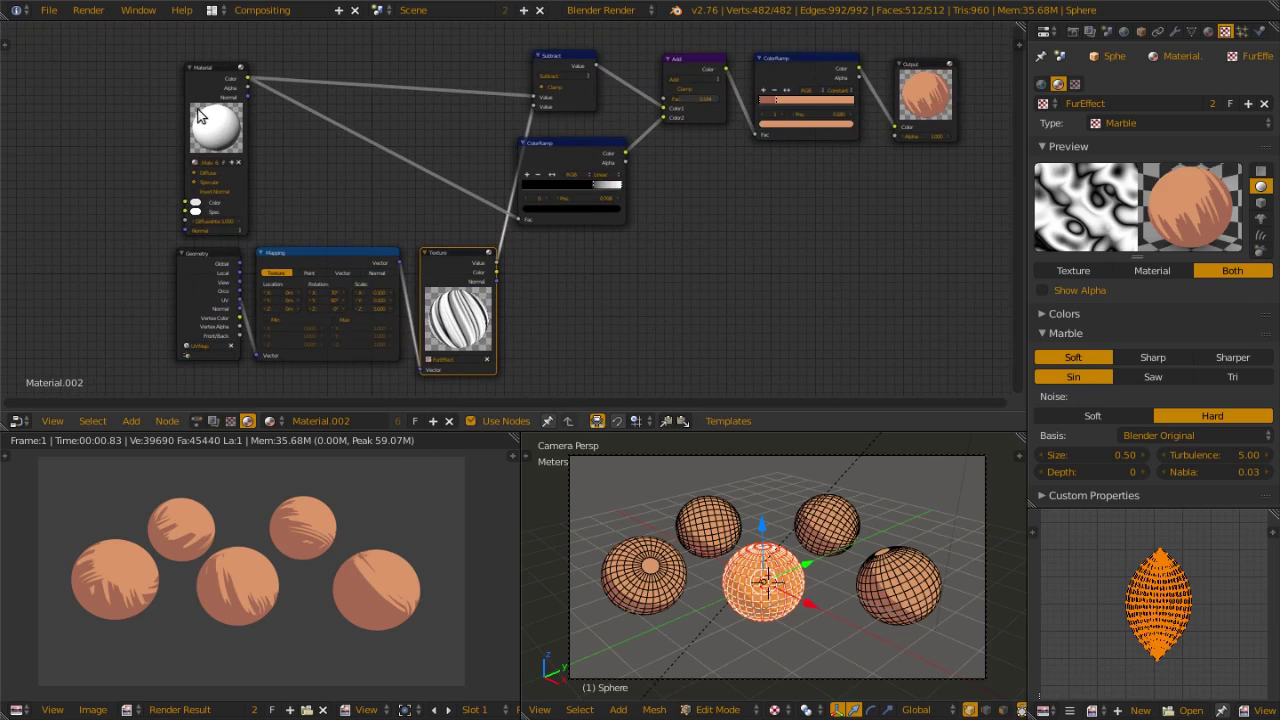
{"action": "left_click_drag", "start_coordinate": [208, 77], "coordinate": [201, 78]}
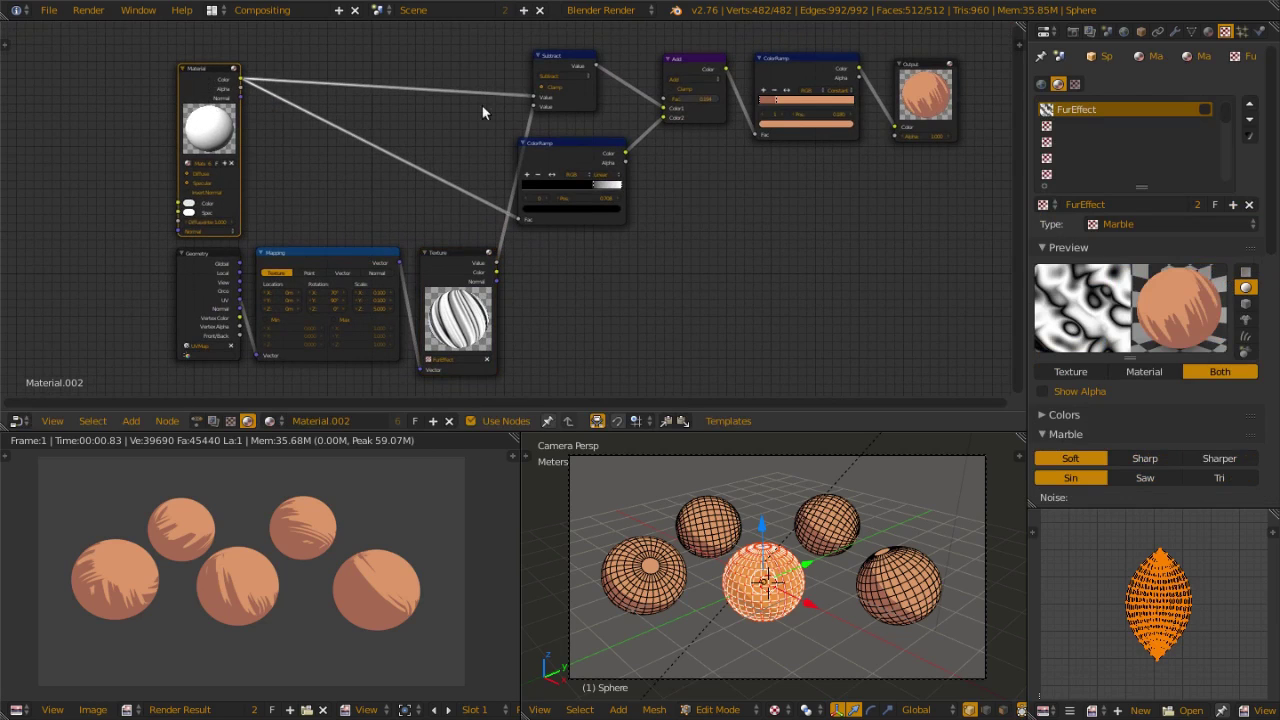
{"action": "left_click", "coordinate": [554, 59]}
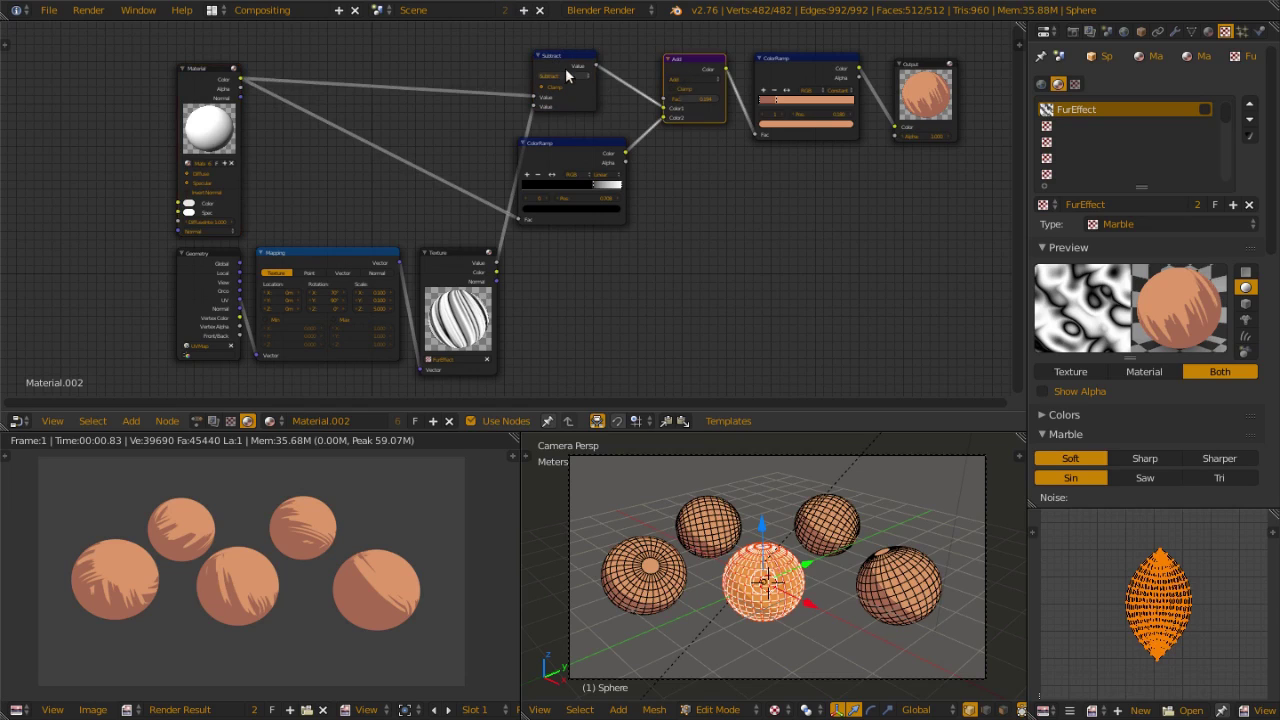
{"action": "left_click", "coordinate": [576, 152]}
{"action": "left_click_drag", "start_coordinate": [576, 152], "coordinate": [591, 172]}
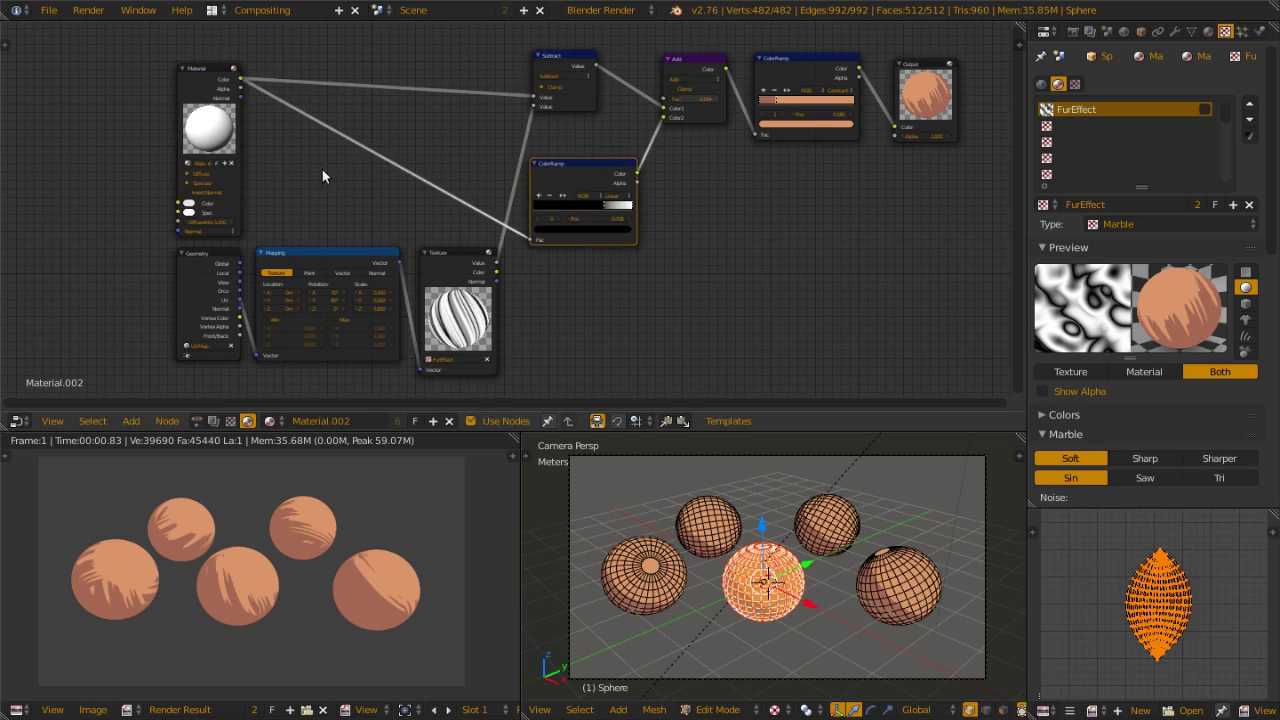
Step: Select the Material, Texture and both ColorRamp nodes in turn, then switch to the Pixel Math slide
{"action": "left_click", "coordinate": [200, 103]}
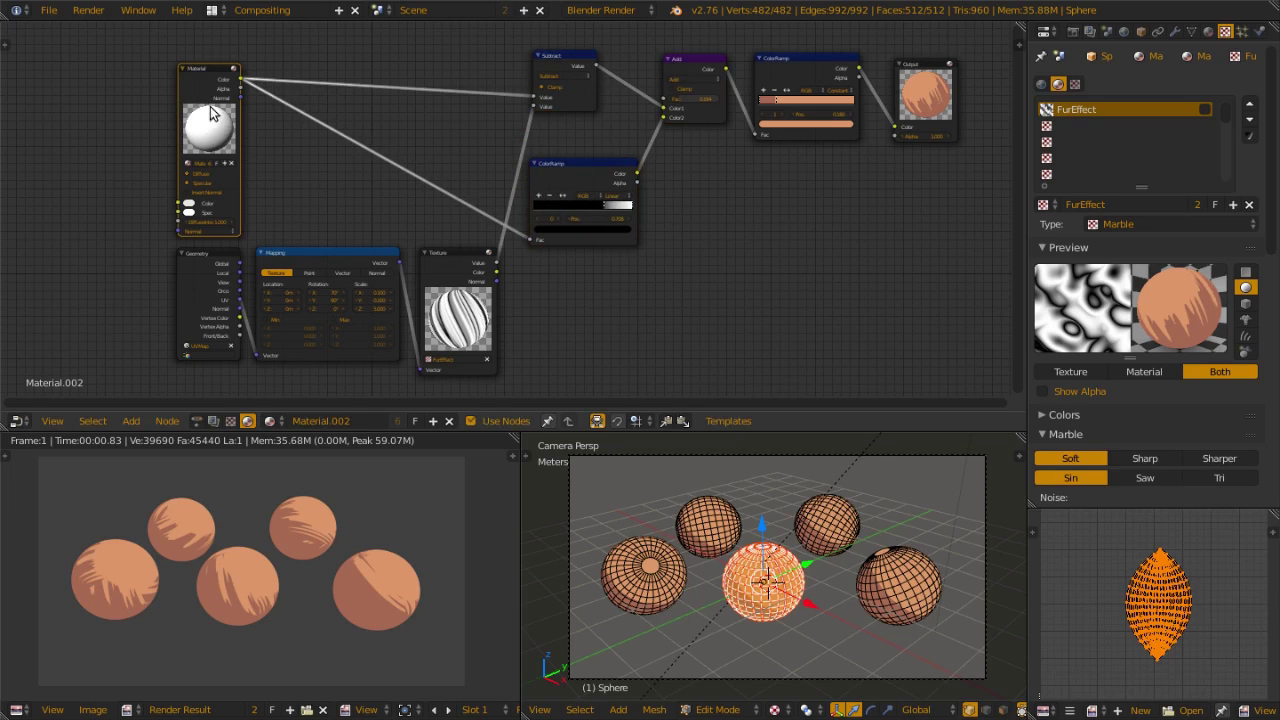
{"action": "left_click", "coordinate": [449, 281]}
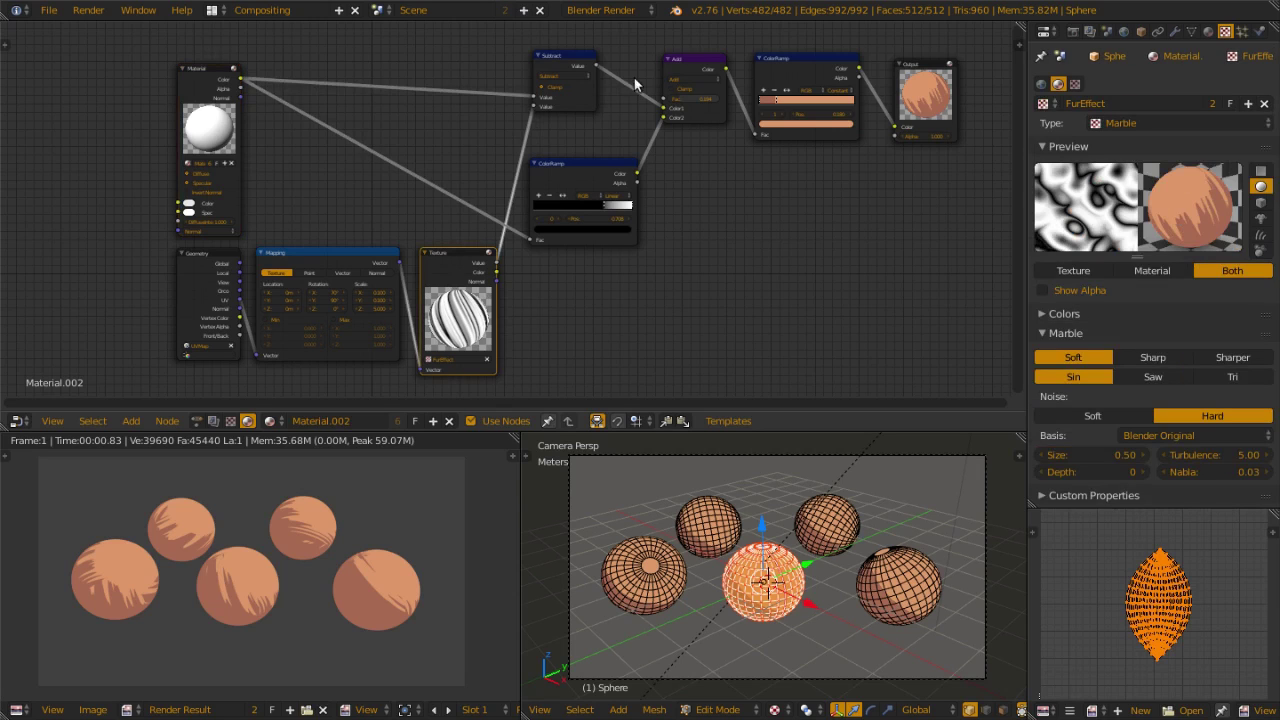
{"action": "left_click", "coordinate": [587, 173]}
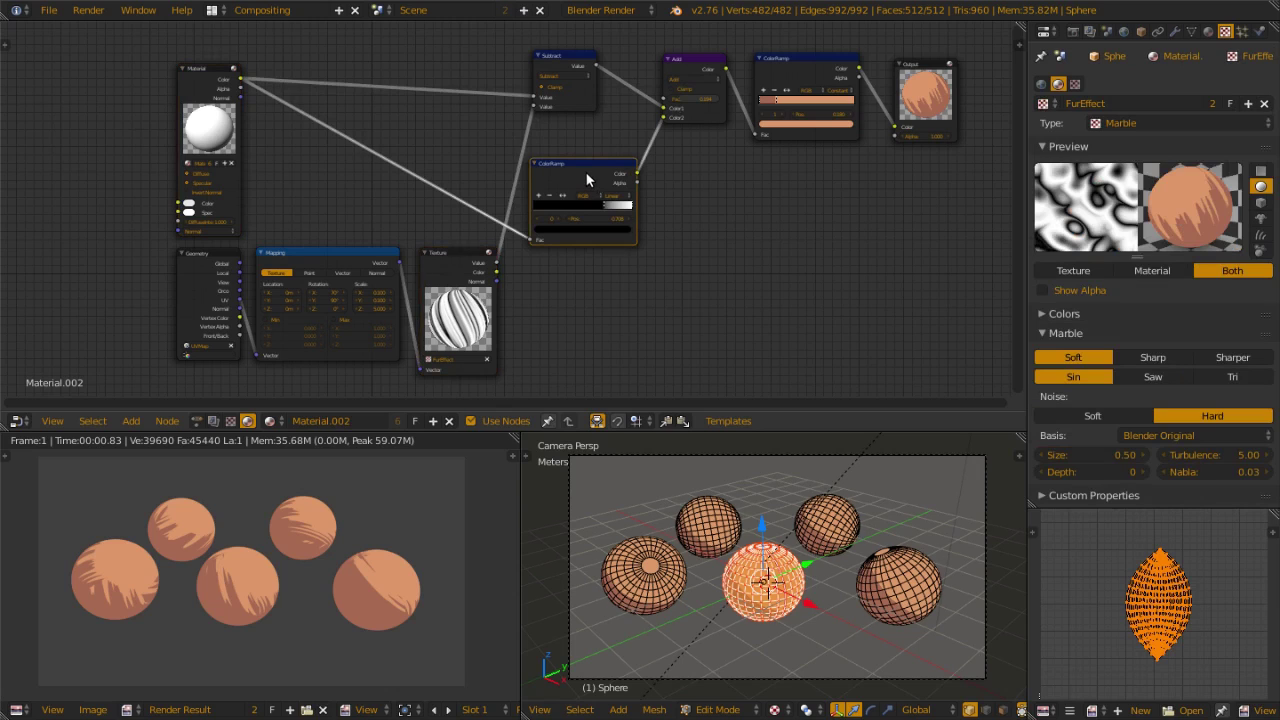
{"action": "left_click", "coordinate": [788, 64]}
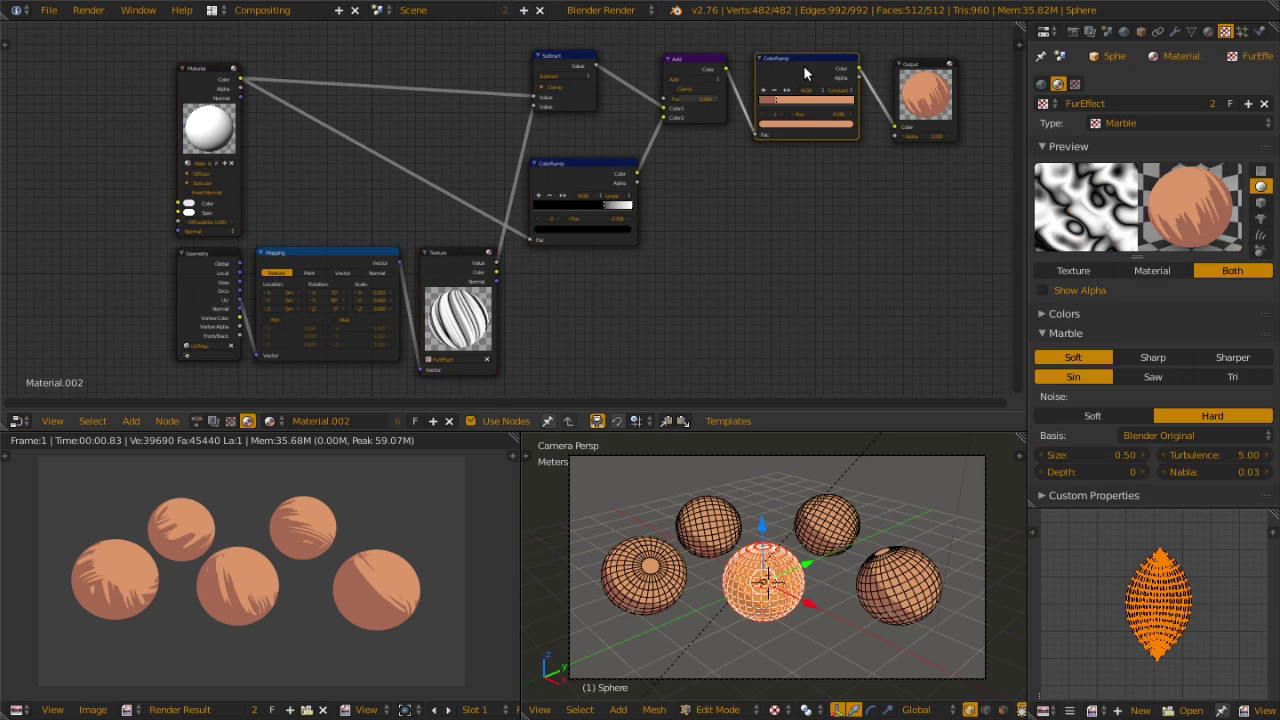
{"action": "key", "text": "alt+Tab"}
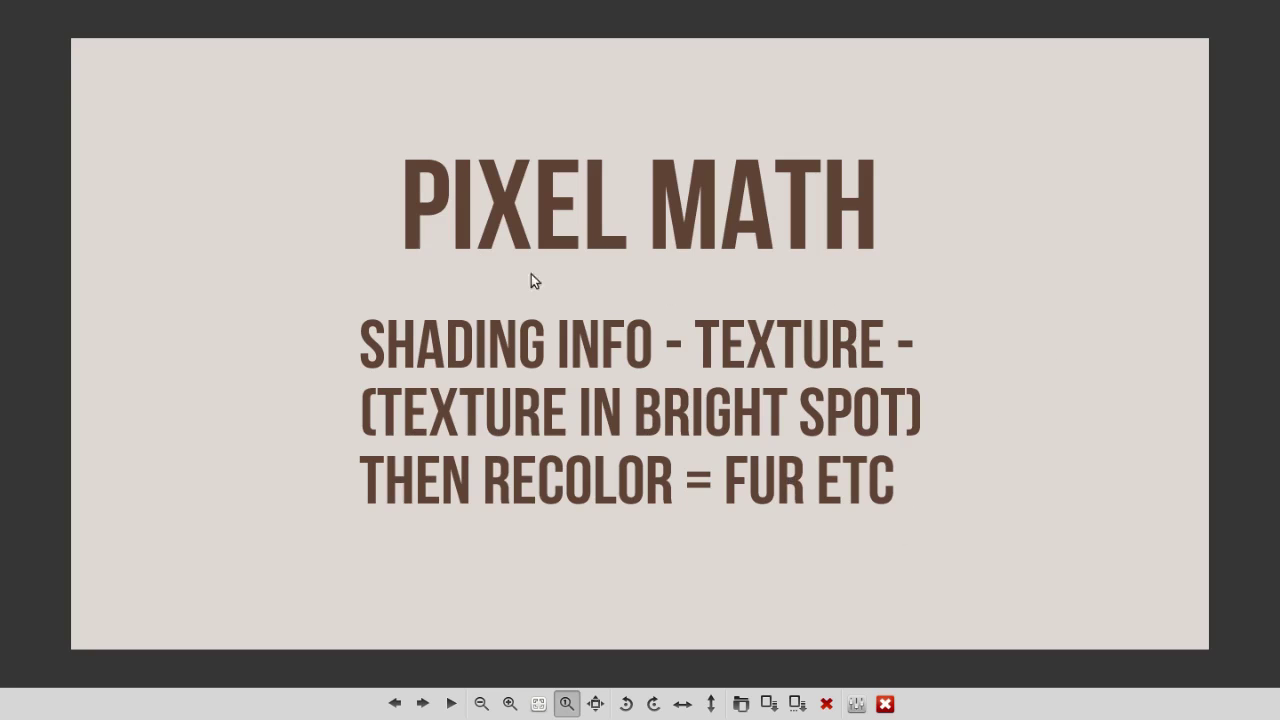
Step: Advance to the photo of Pixel Math formula cards fanned on a wooden tabletop
{"action": "key", "text": "Right"}
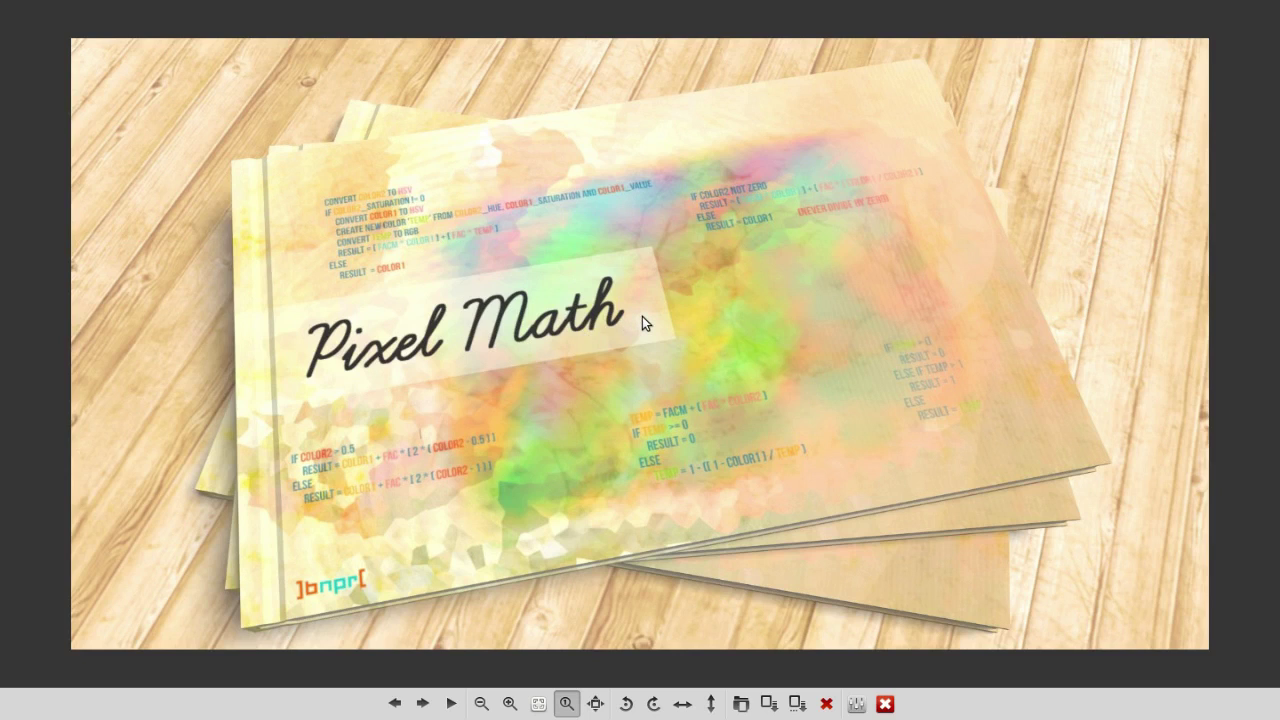
Step: Step past the Fur & Fluffy Hell Goat slide to the five orange spheres with fur strokes
{"action": "key", "text": "Right"}
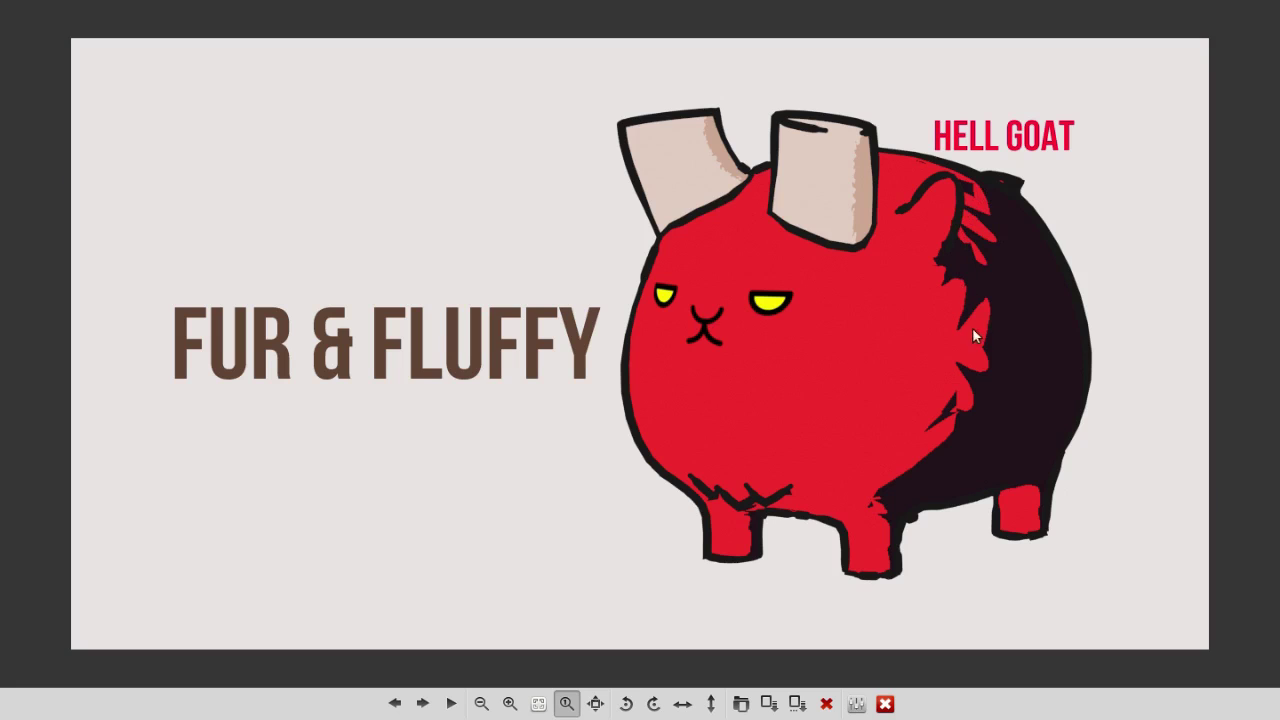
{"action": "key", "text": "Right"}
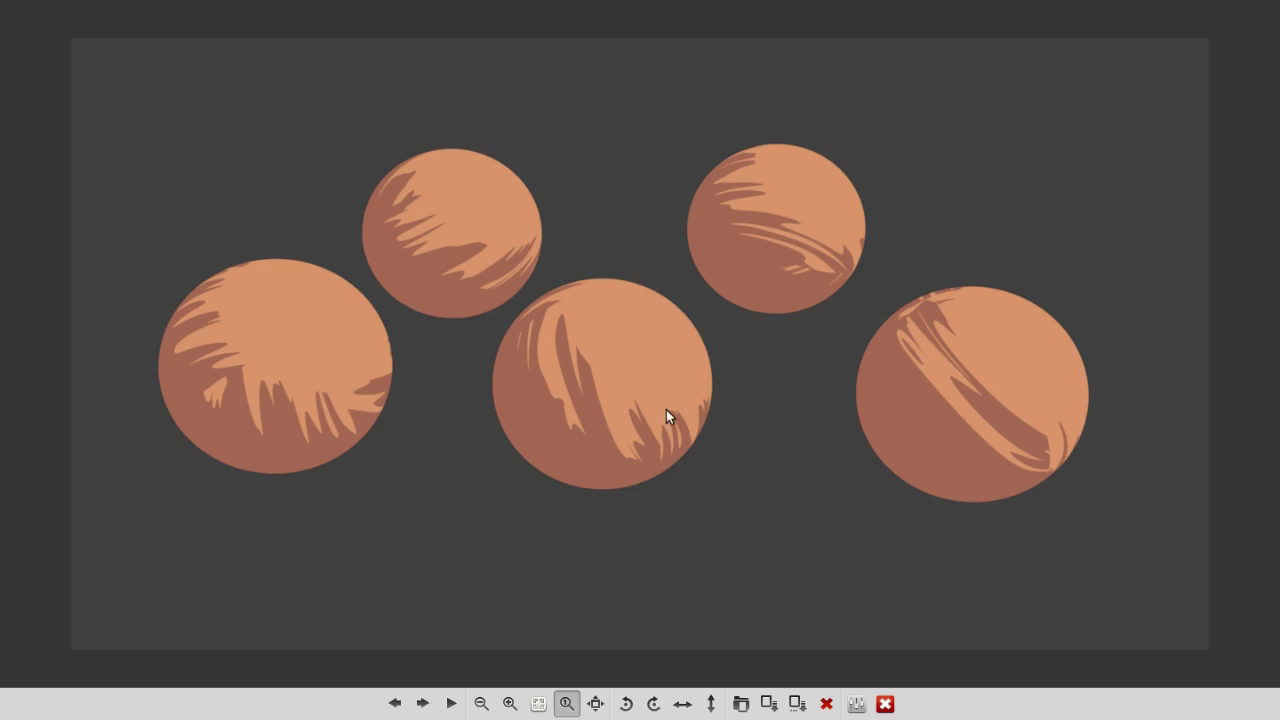